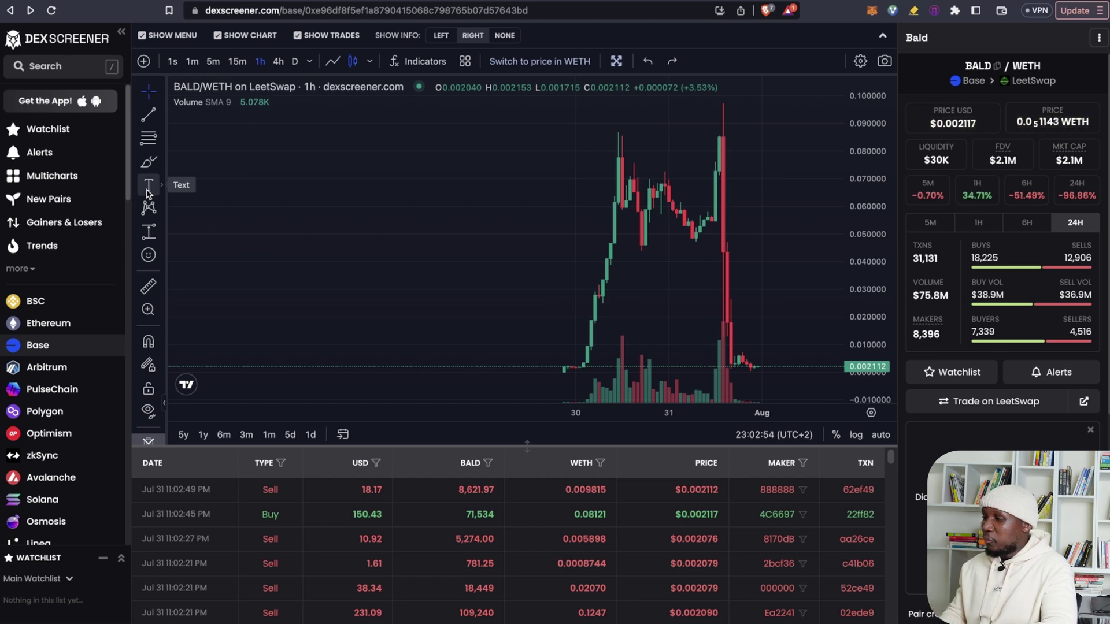
- Centre the BALD/WETH candles and compress the price scale to fit the pump
{"action": "mouse_move", "coordinate": [564, 261]}
{"action": "left_mouse_down"}
{"action": "mouse_move", "coordinate": [409, 270]}
{"action": "mouse_move", "coordinate": [394, 260]}
{"action": "left_mouse_up"}
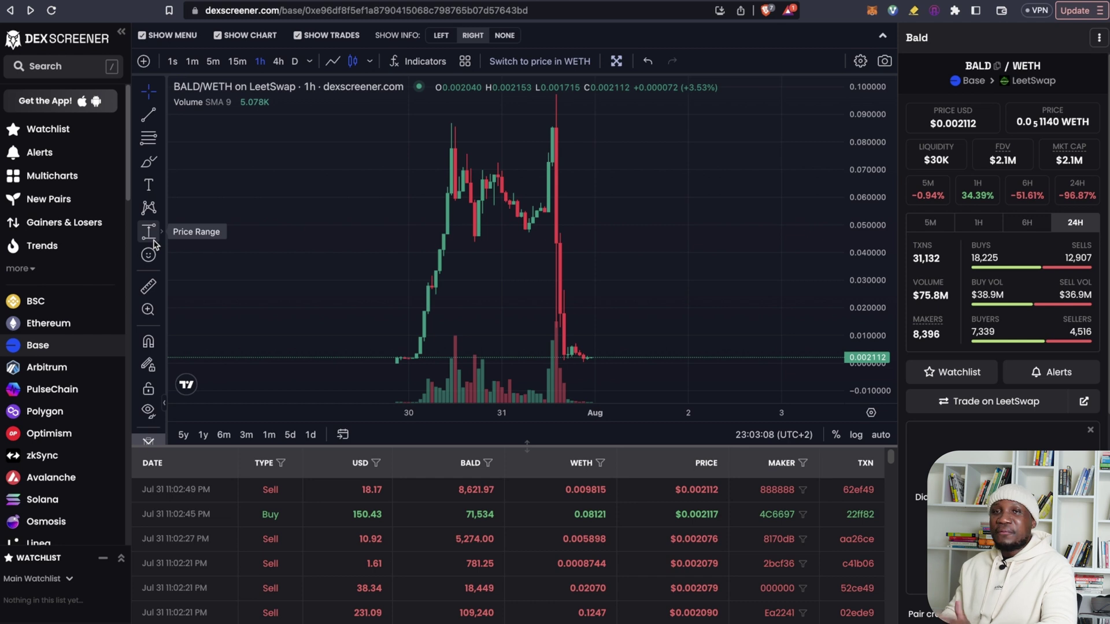
{"action": "left_click", "coordinate": [150, 234]}
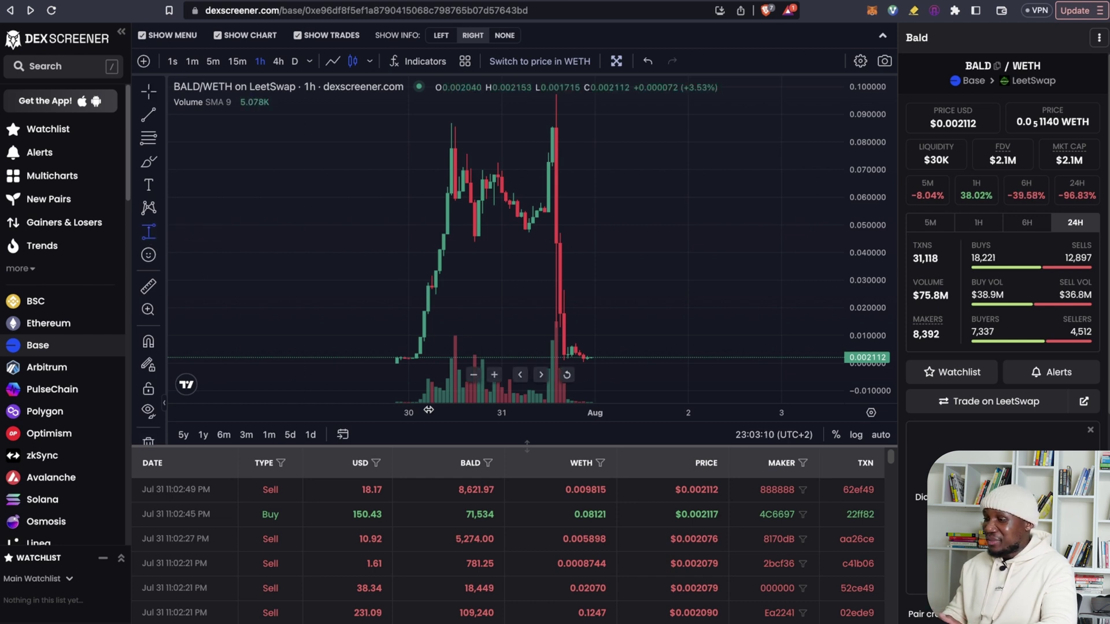
{"action": "left_click", "coordinate": [391, 364]}
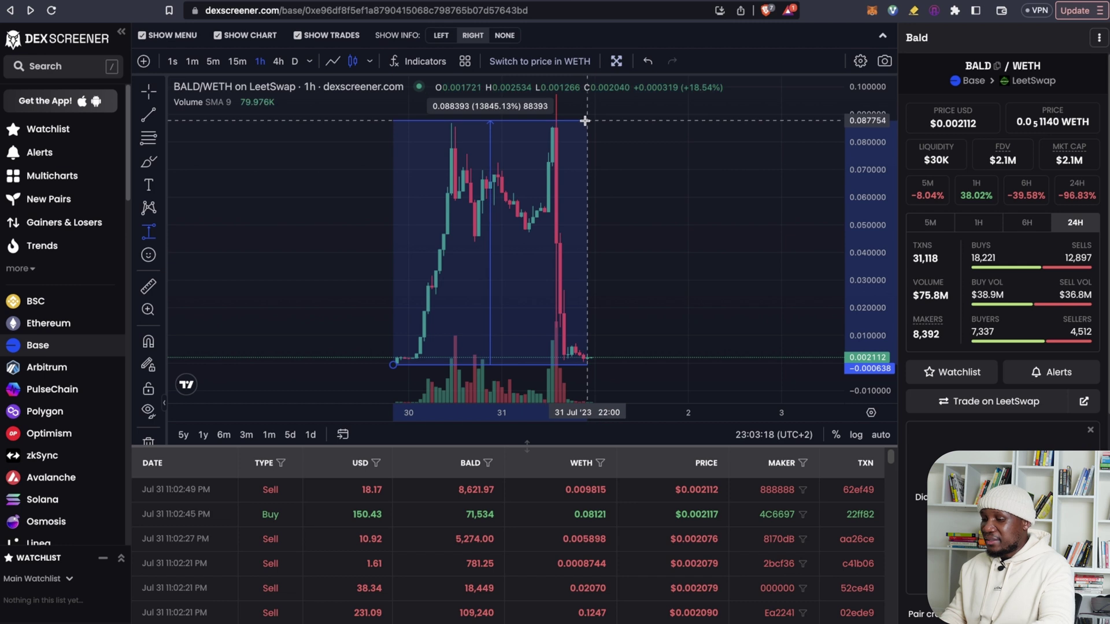
{"action": "key", "text": "Escape"}
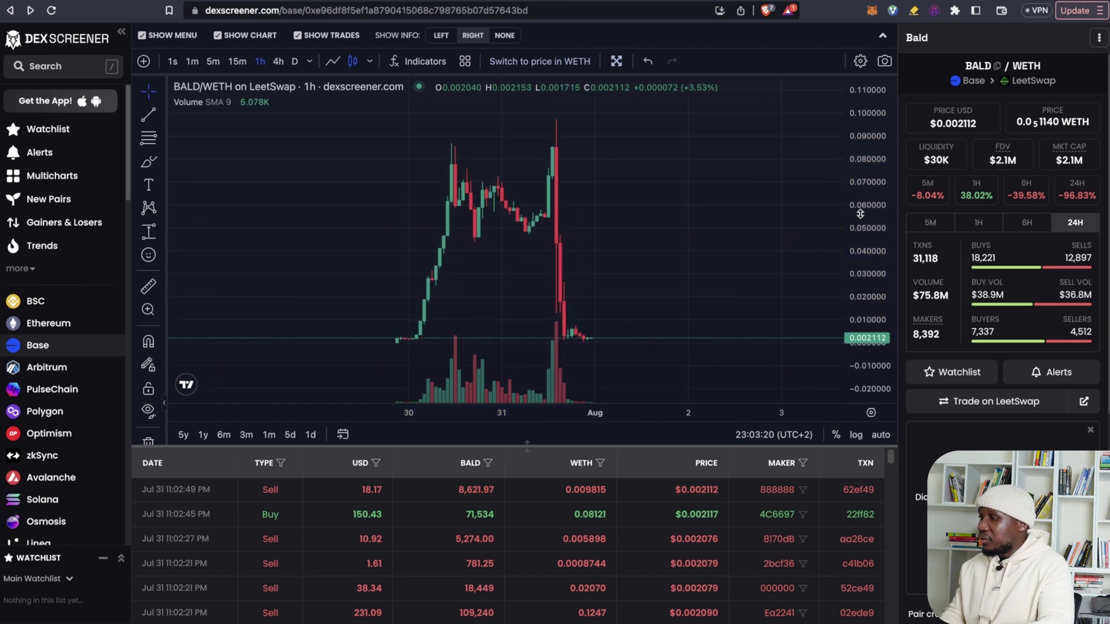
{"action": "left_click_drag", "start_coordinate": [879, 163], "coordinate": [879, 209]}
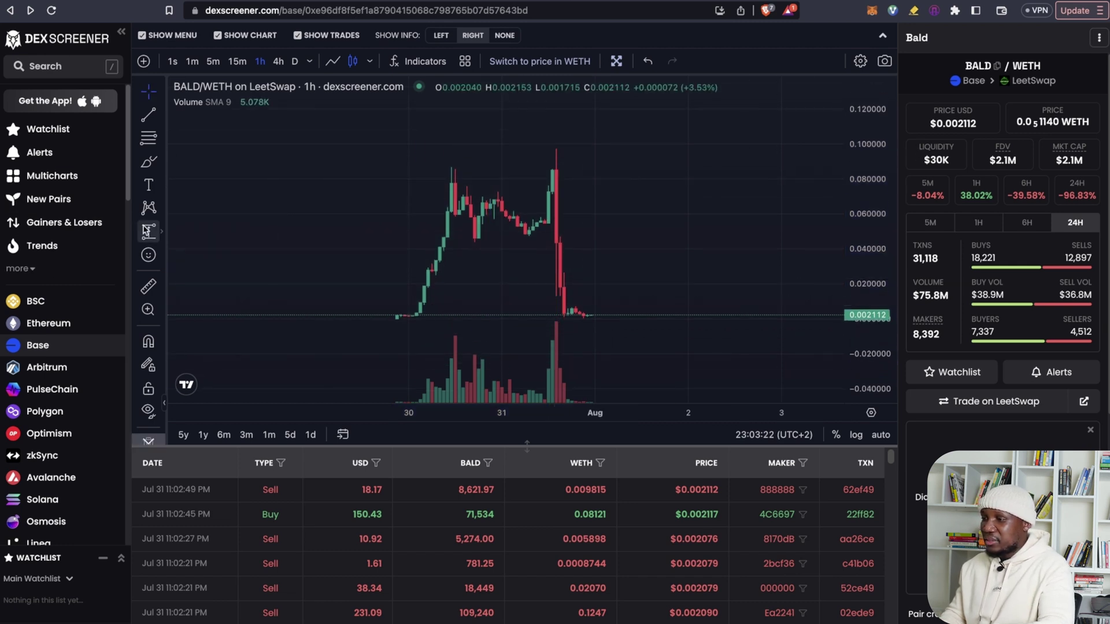
- Measure the BALD/WETH launch-low-to-peak rise (about 22,338%), then switch to base.org
{"action": "left_click", "coordinate": [149, 231]}
{"action": "left_click", "coordinate": [388, 320]}
{"action": "left_click", "coordinate": [584, 149]}
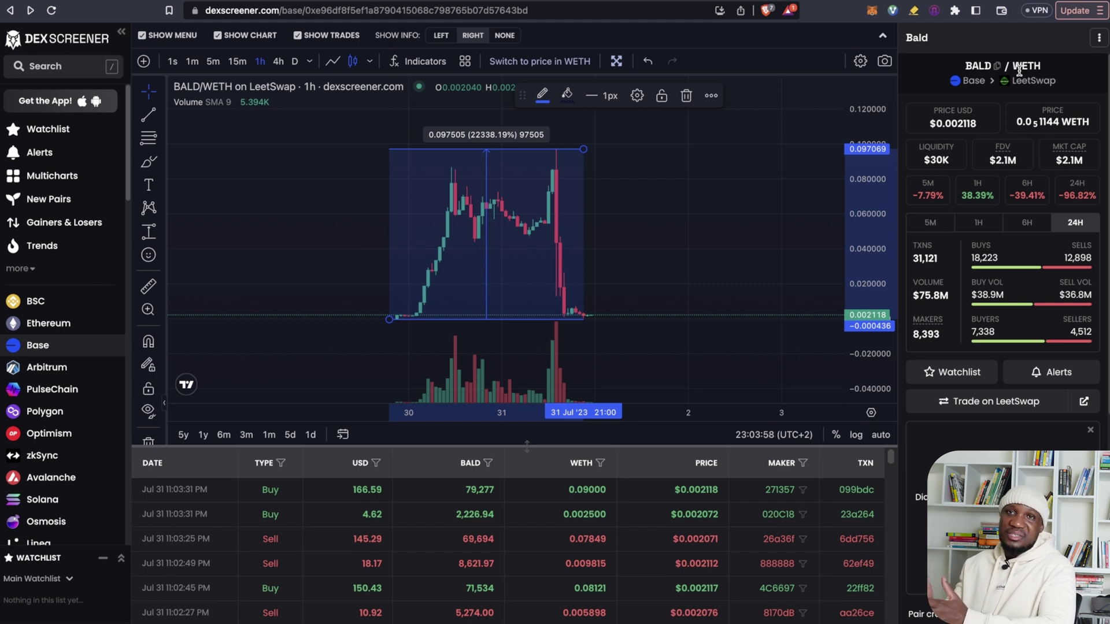
{"action": "left_click", "coordinate": [813, 189]}
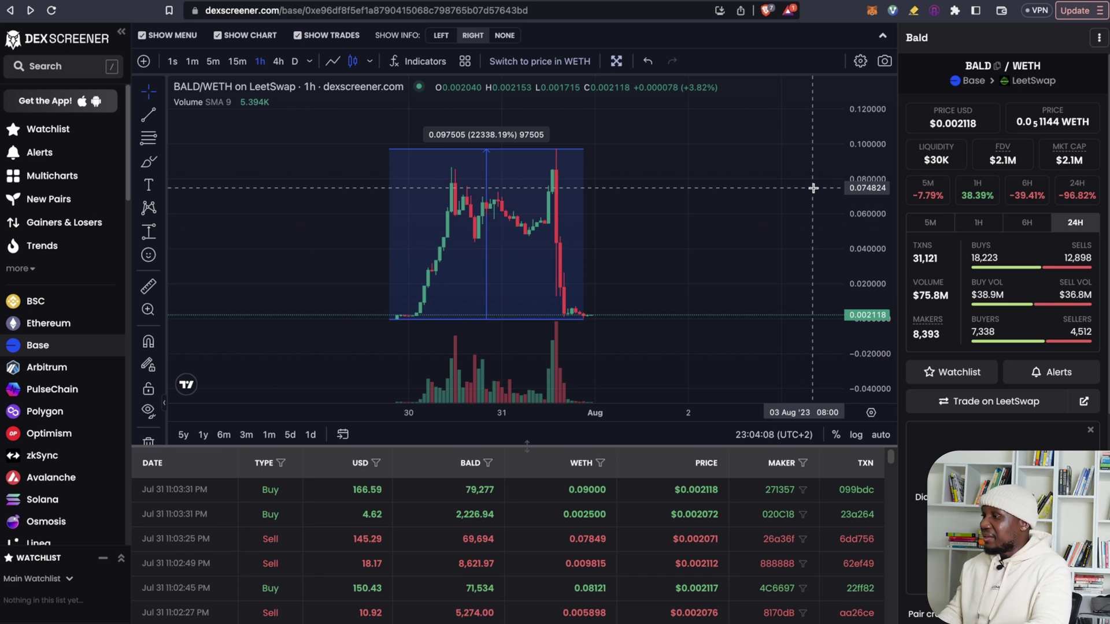
{"action": "mouse_move", "coordinate": [667, 264]}
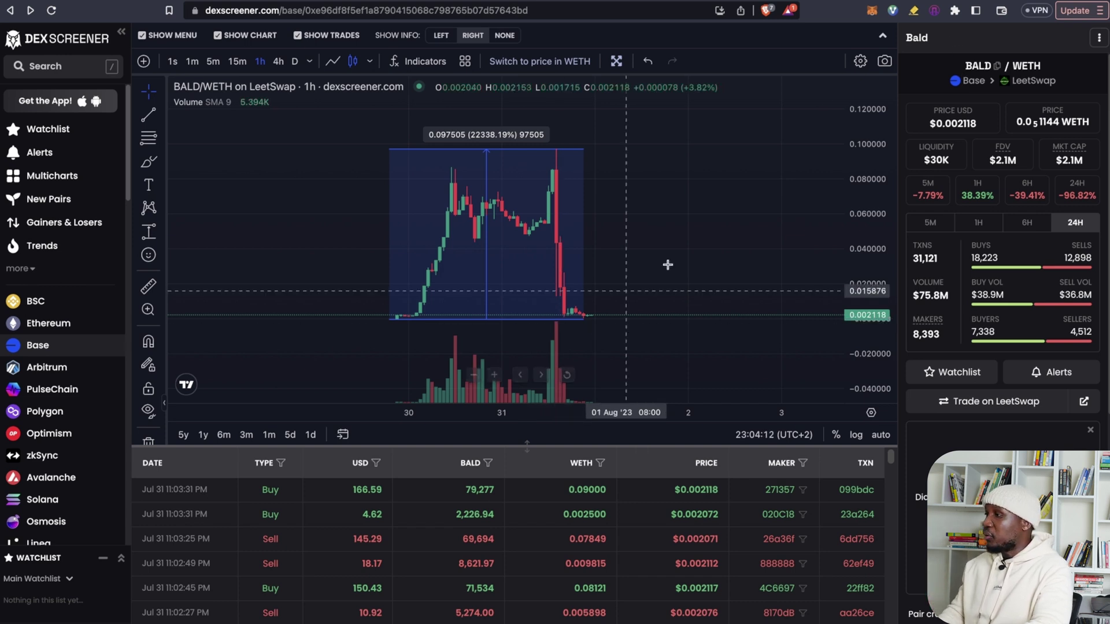
{"action": "key", "text": "ctrl+Tab"}
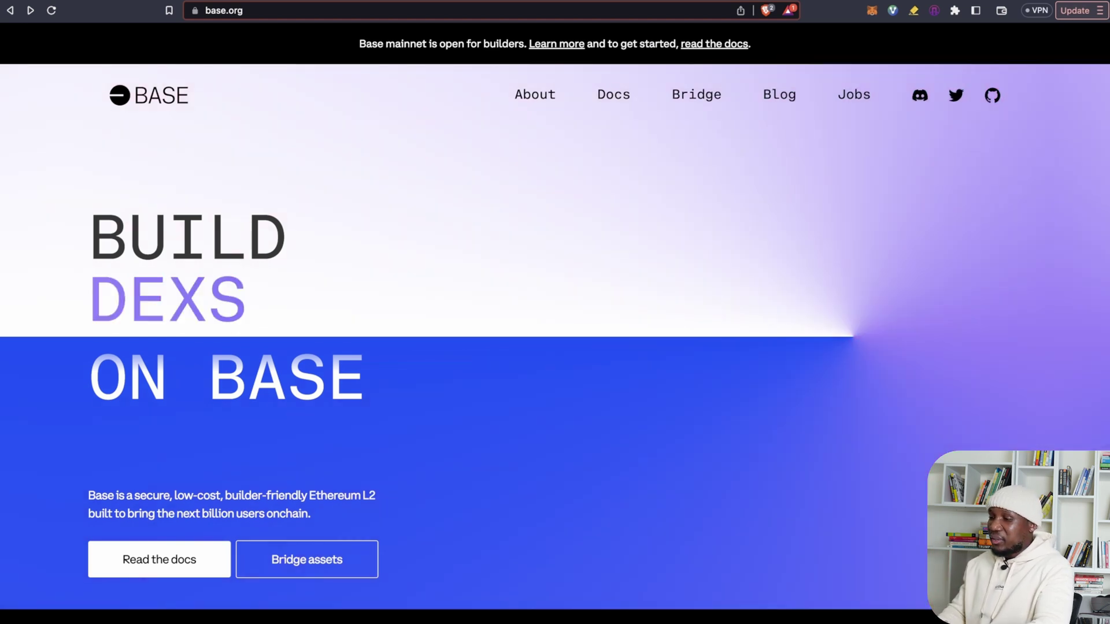
{"action": "scroll", "coordinate": [731, 193], "scroll_direction": "down", "scroll_amount": 3}
{"action": "scroll", "coordinate": [731, 194], "scroll_direction": "down", "scroll_amount": 3}
{"action": "scroll", "coordinate": [731, 193], "scroll_direction": "down", "scroll_amount": 3}
{"action": "scroll", "coordinate": [731, 198], "scroll_direction": "down", "scroll_amount": 3}
{"action": "scroll", "coordinate": [731, 199], "scroll_direction": "down", "scroll_amount": 3}
{"action": "scroll", "coordinate": [731, 199], "scroll_direction": "down", "scroll_amount": 3}
{"action": "scroll", "coordinate": [731, 199], "scroll_direction": "down", "scroll_amount": 2}
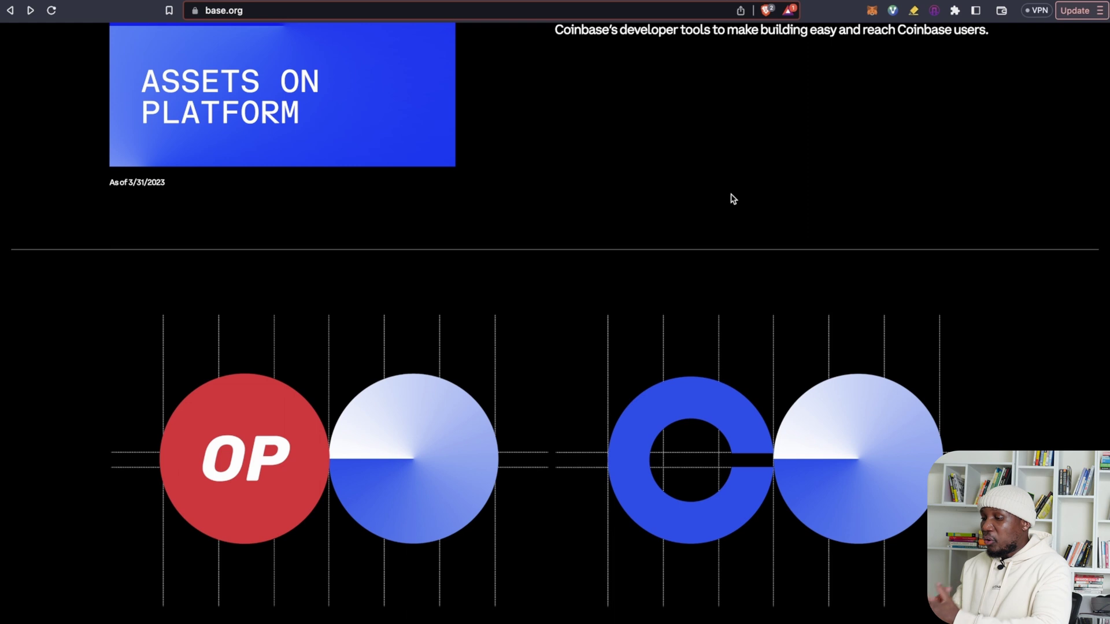
{"action": "scroll", "coordinate": [339, 561], "scroll_direction": "down", "scroll_amount": 3}
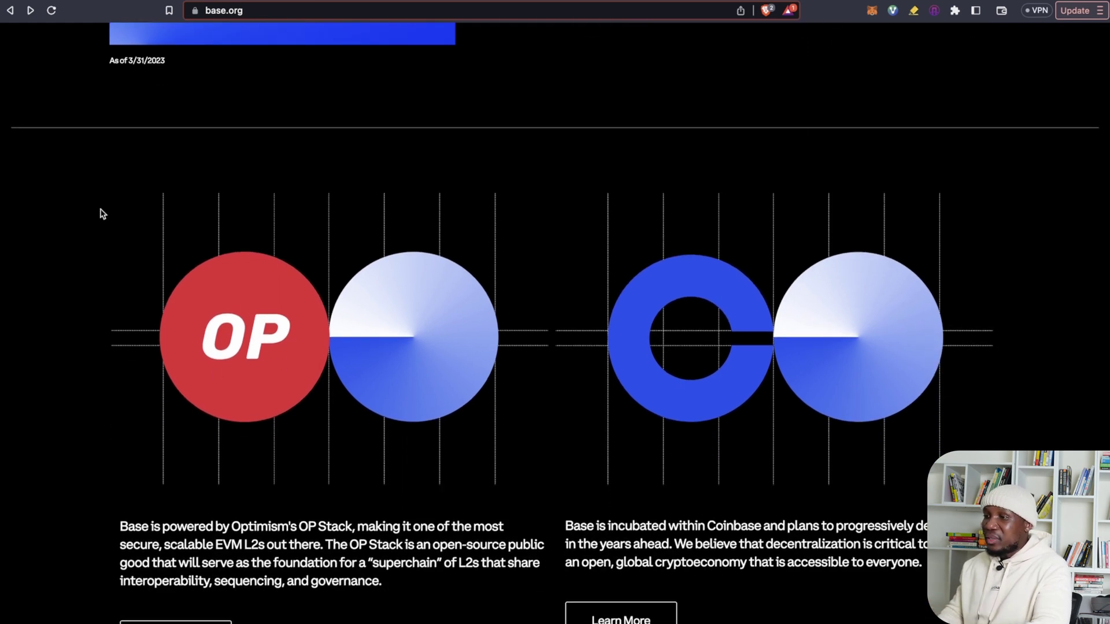
- Load the OPUSDT perpetual 4h chart with its drawn channel in TradingView
{"action": "key", "text": "ctrl+Tab"}
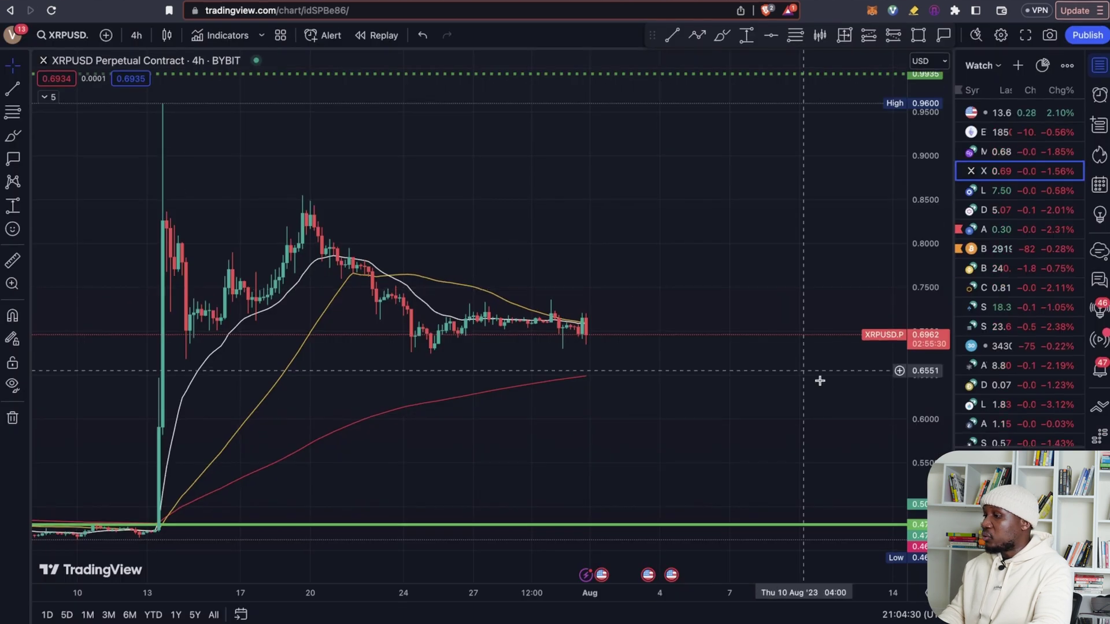
{"action": "scroll", "coordinate": [1008, 359], "scroll_direction": "down", "scroll_amount": 5}
{"action": "scroll", "coordinate": [997, 346], "scroll_direction": "down", "scroll_amount": 3}
{"action": "left_click", "coordinate": [988, 336]}
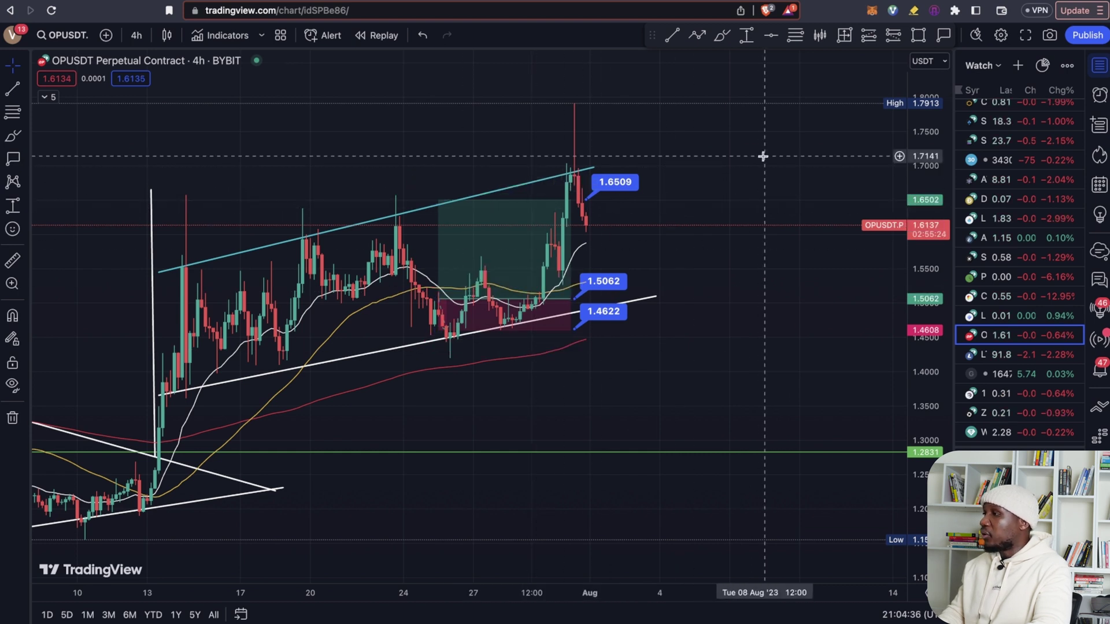
- View the OPUSDT +72.21% ROI card full size in #gains-pnl, then open #faucet
{"action": "key", "text": "ctrl+Tab"}
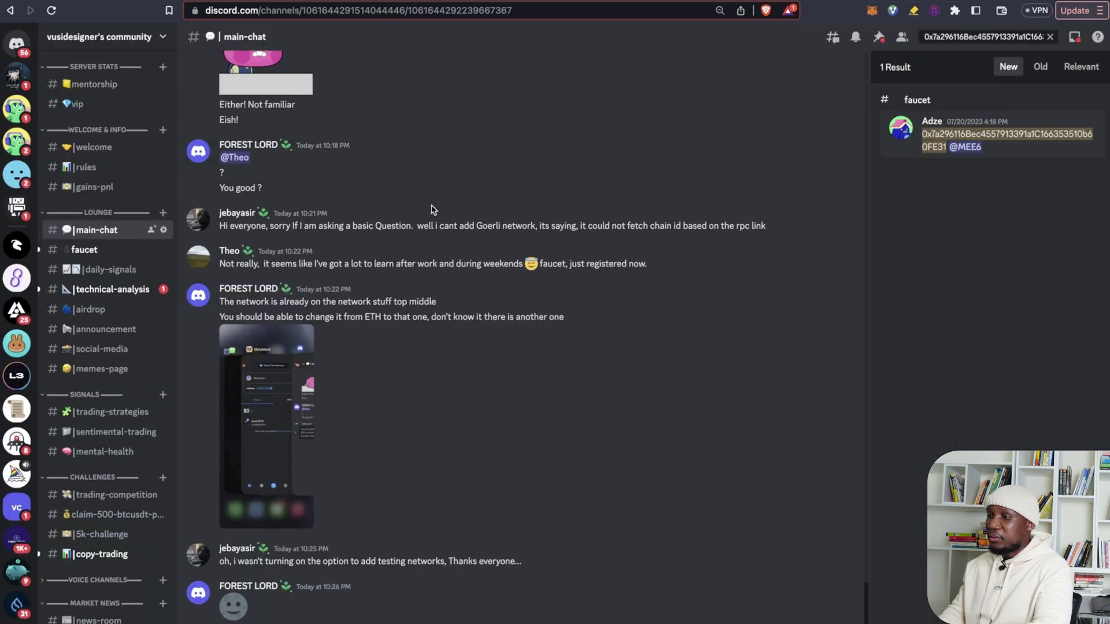
{"action": "left_click", "coordinate": [93, 186]}
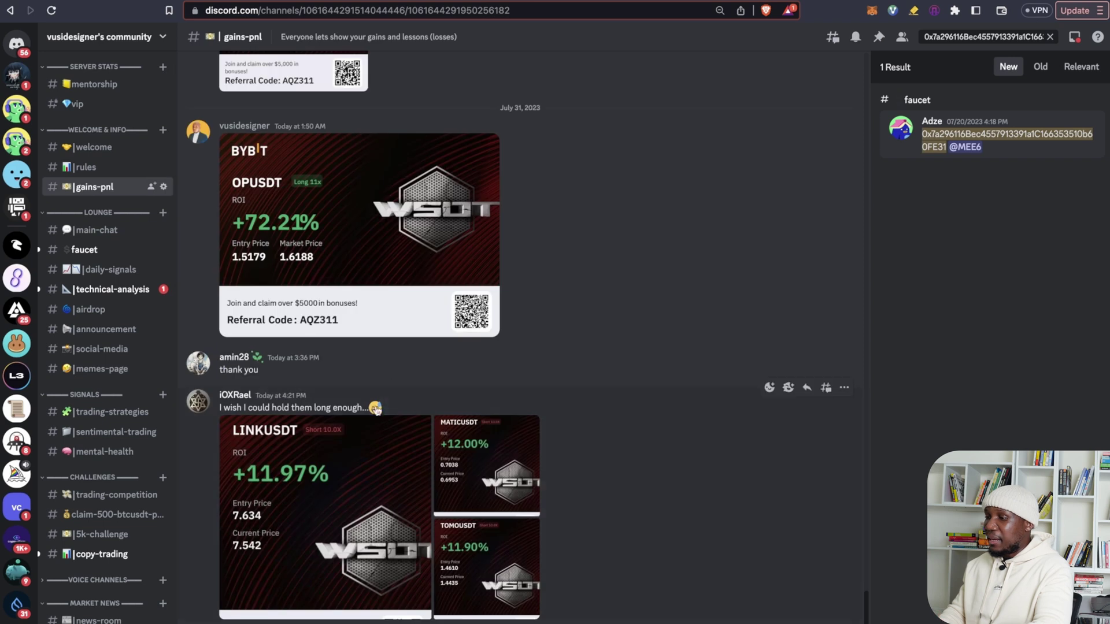
{"action": "left_click", "coordinate": [306, 262]}
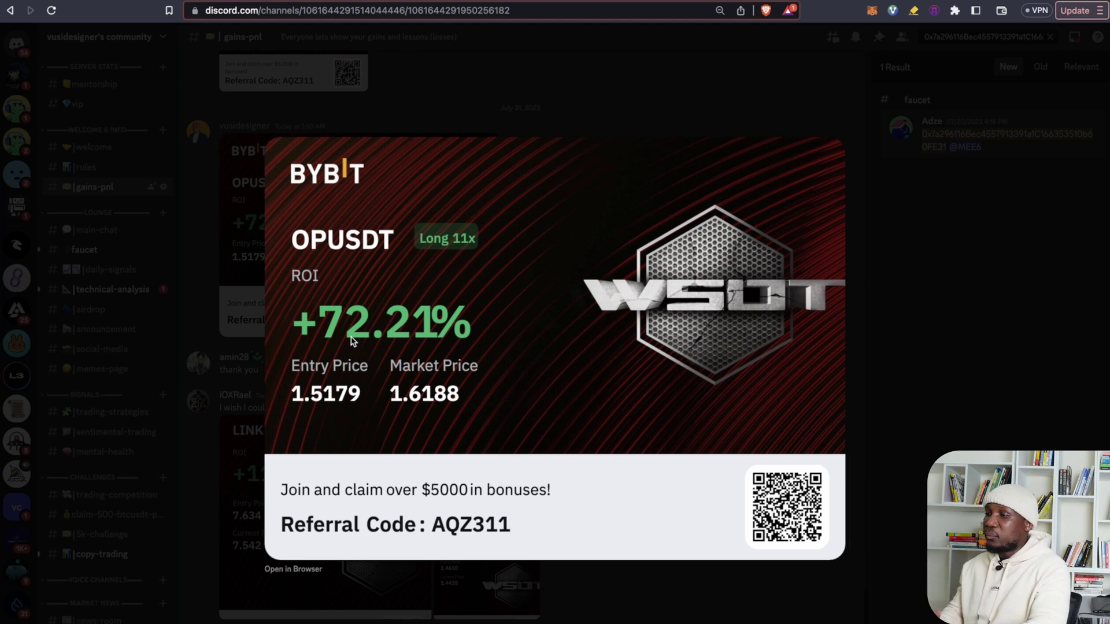
{"action": "left_click", "coordinate": [352, 341]}
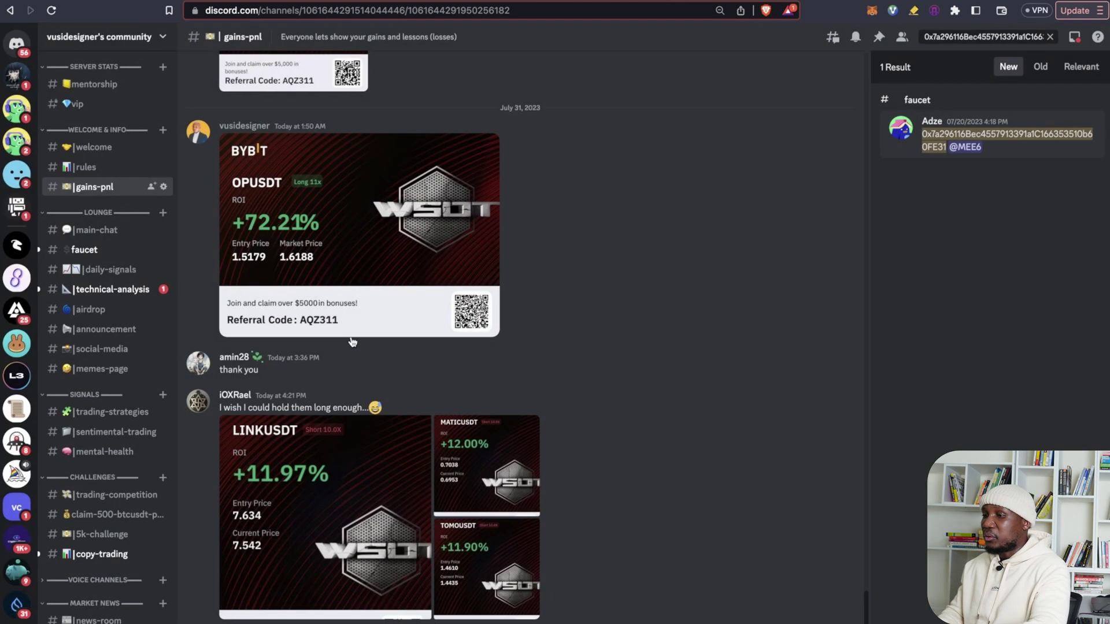
{"action": "mouse_move", "coordinate": [104, 269]}
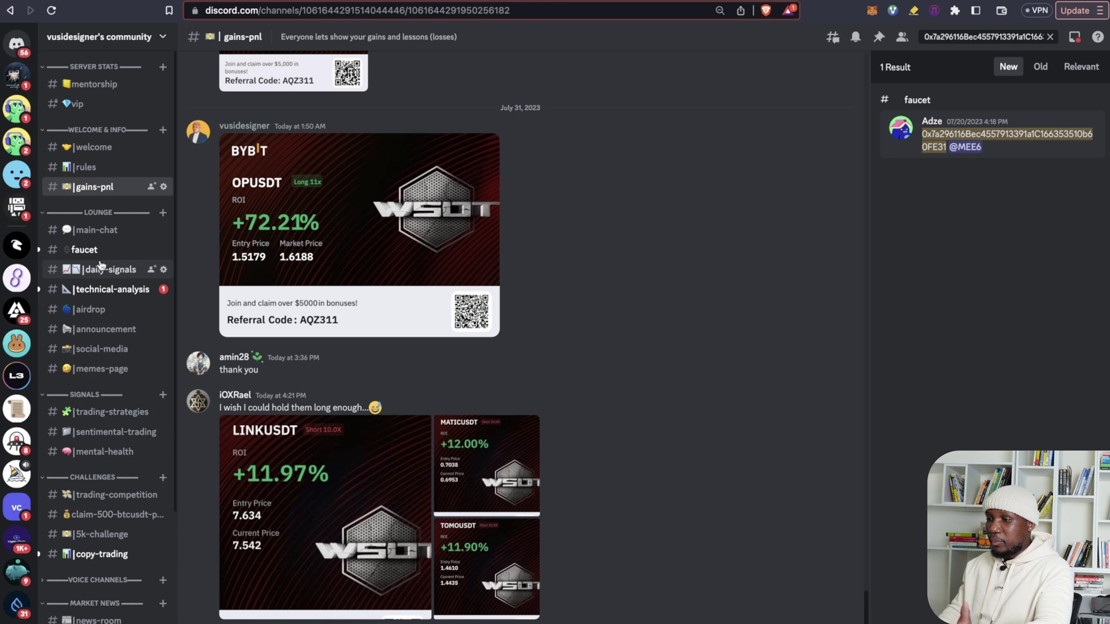
{"action": "left_click", "coordinate": [84, 250]}
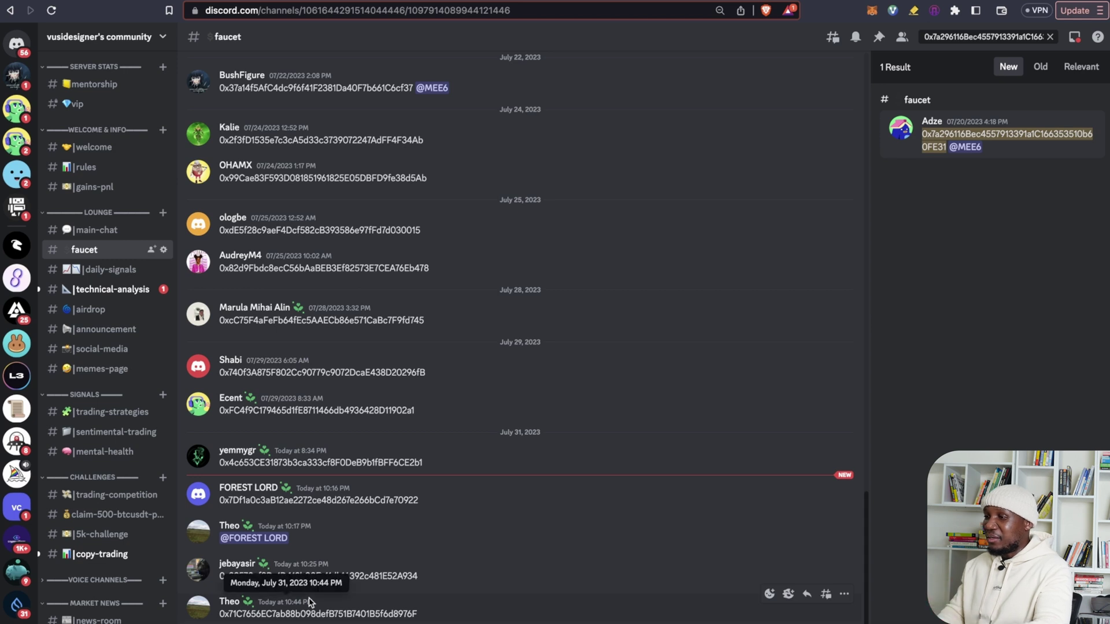
{"action": "scroll", "coordinate": [309, 602], "scroll_direction": "up", "scroll_amount": 10}
{"action": "scroll", "coordinate": [309, 601], "scroll_direction": "up", "scroll_amount": 2}
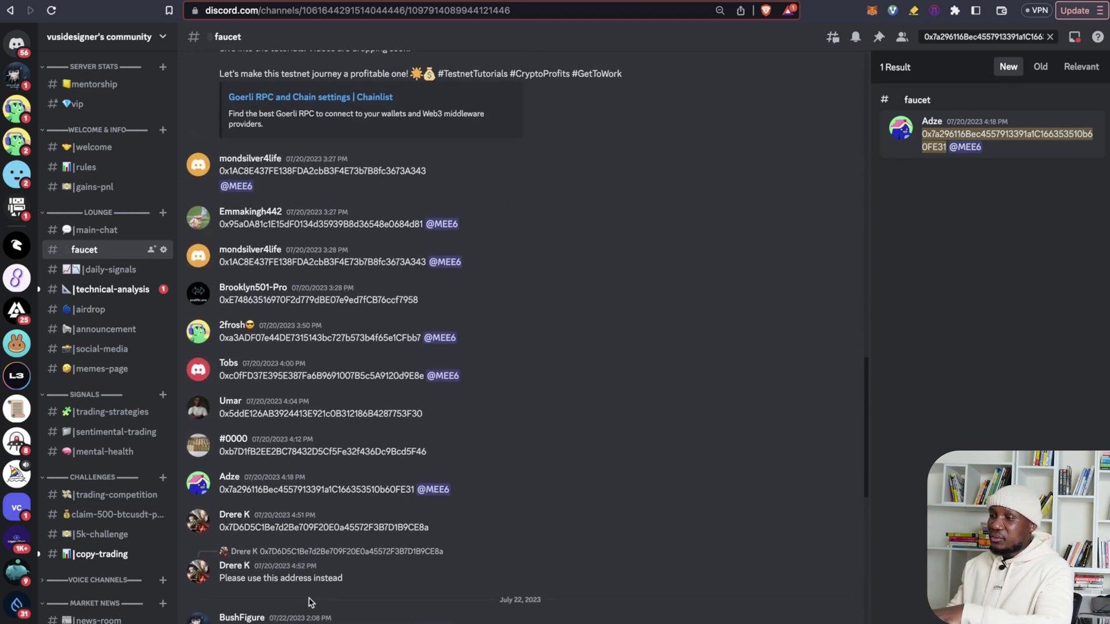
{"action": "scroll", "coordinate": [310, 601], "scroll_direction": "down", "scroll_amount": 3}
{"action": "scroll", "coordinate": [309, 602], "scroll_direction": "down", "scroll_amount": 3}
{"action": "scroll", "coordinate": [309, 602], "scroll_direction": "down", "scroll_amount": 2}
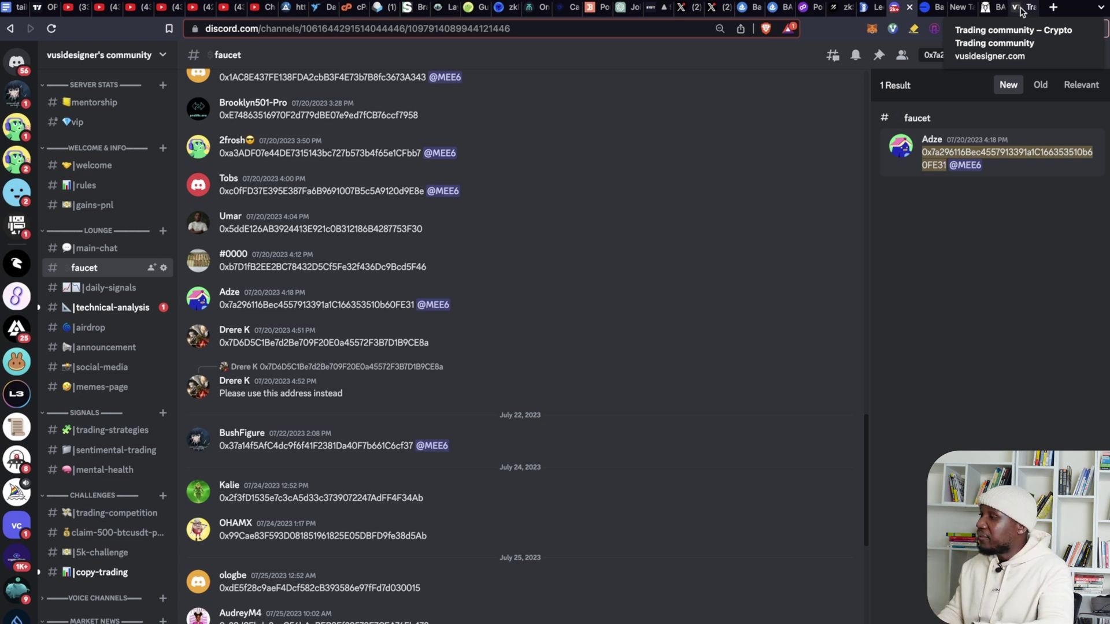
- Highlight the Bybit referral code 26096 on vusidesigner.com's Discord-joining steps
{"action": "left_click", "coordinate": [1021, 9]}
{"action": "scroll", "coordinate": [624, 260], "scroll_direction": "down", "scroll_amount": 4}
{"action": "scroll", "coordinate": [624, 259], "scroll_direction": "down", "scroll_amount": 5}
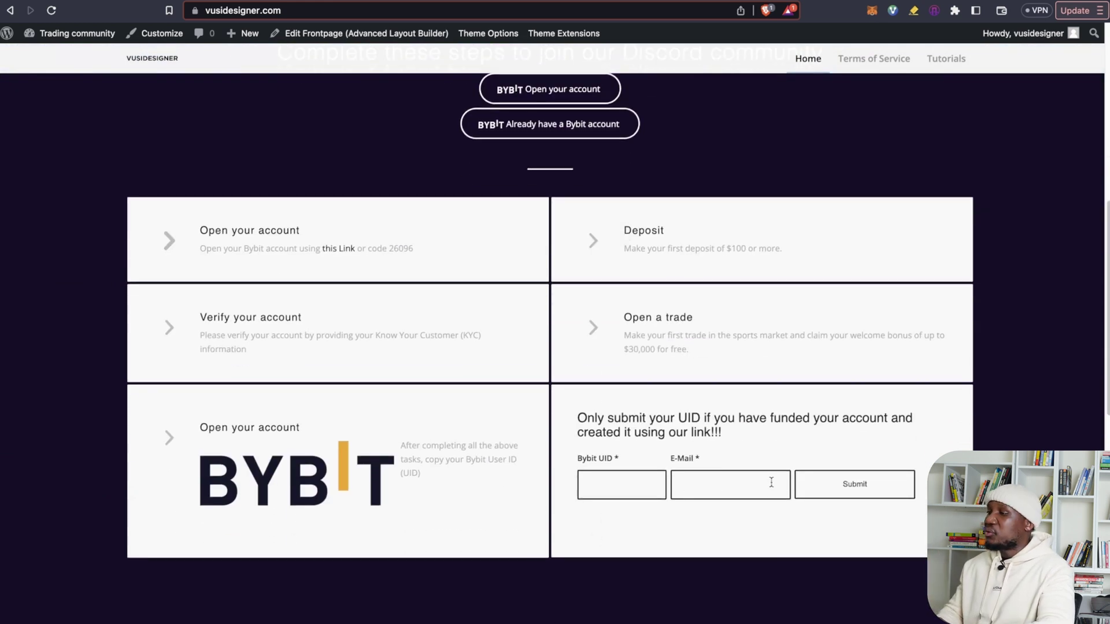
{"action": "scroll", "coordinate": [770, 482], "scroll_direction": "up", "scroll_amount": 3}
{"action": "scroll", "coordinate": [771, 482], "scroll_direction": "up", "scroll_amount": 2}
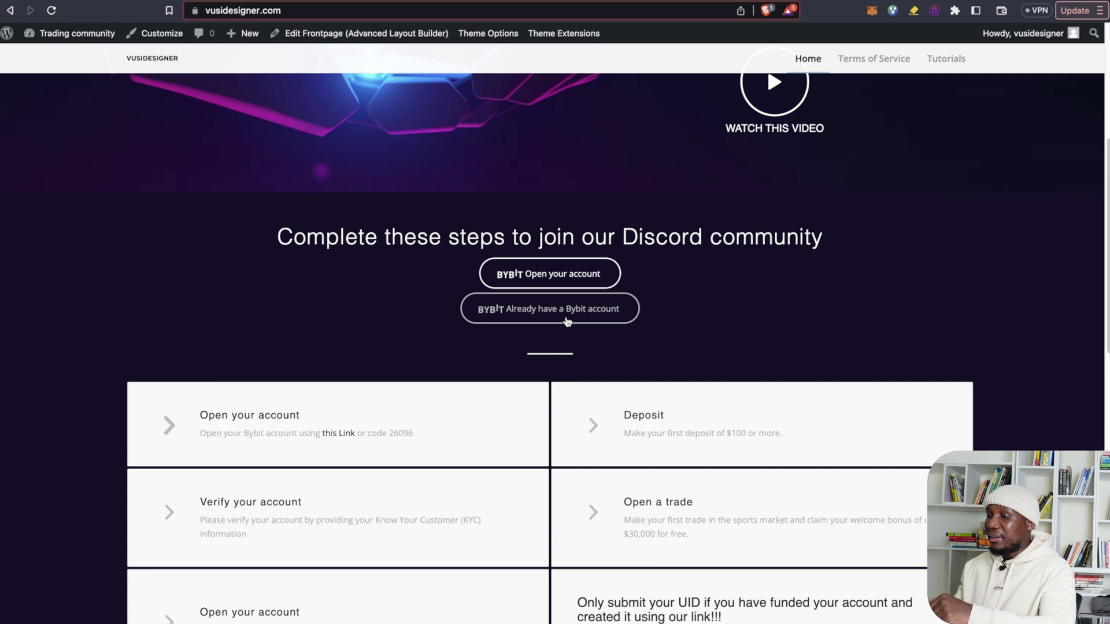
{"action": "left_click_drag", "start_coordinate": [419, 433], "coordinate": [278, 432]}
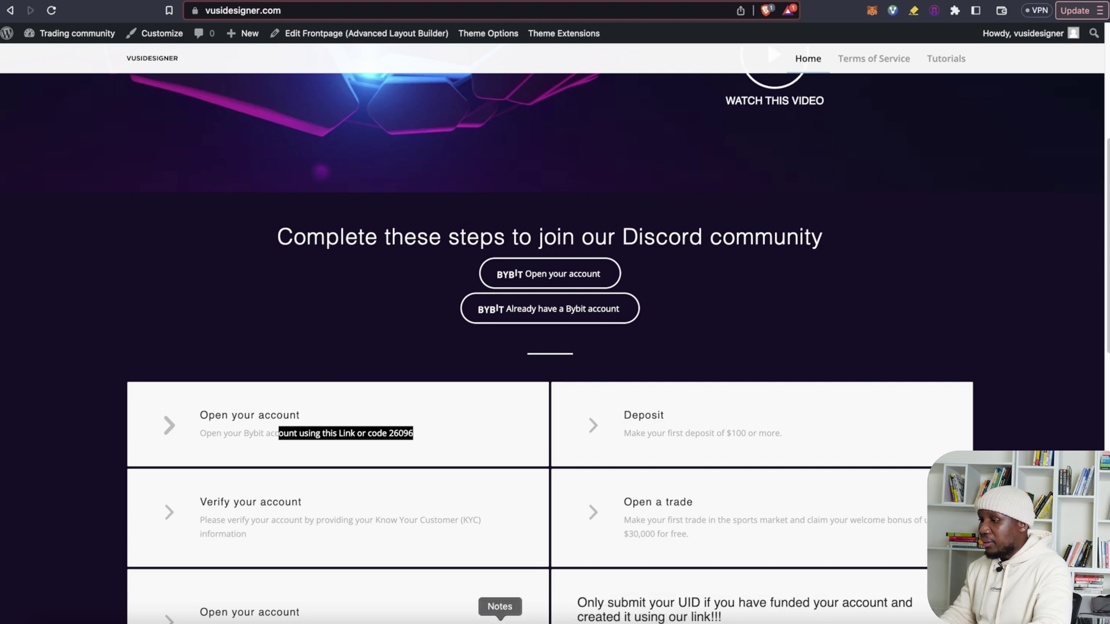
- Open Discord's #airdrop channel, then bring up the seven-step Base airdrop note
{"action": "left_click", "coordinate": [498, 621]}
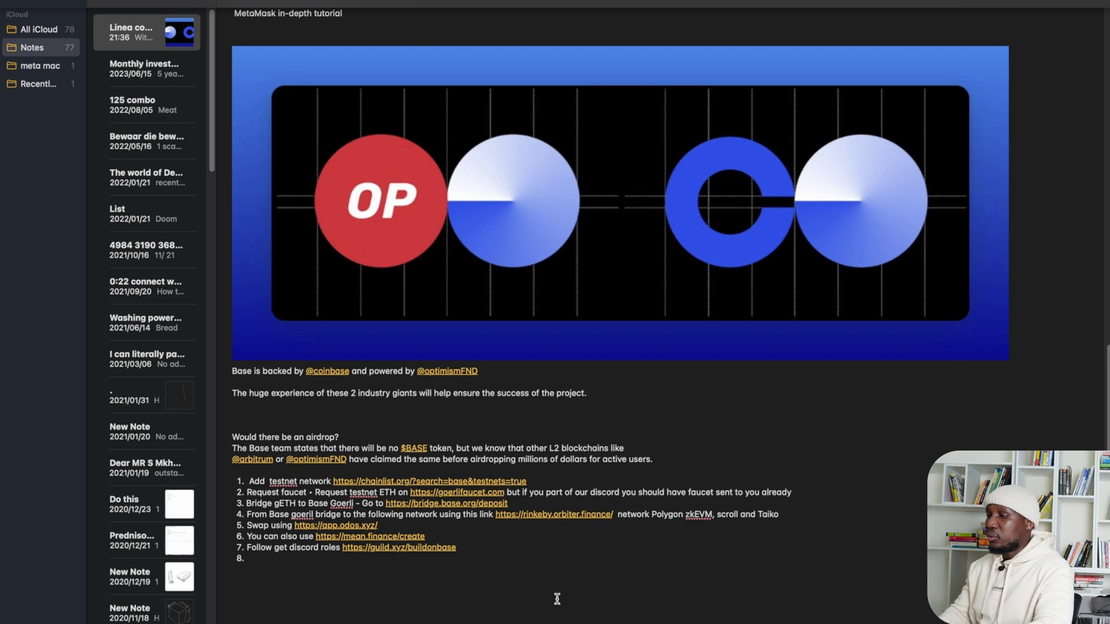
{"action": "key", "text": "super+Tab"}
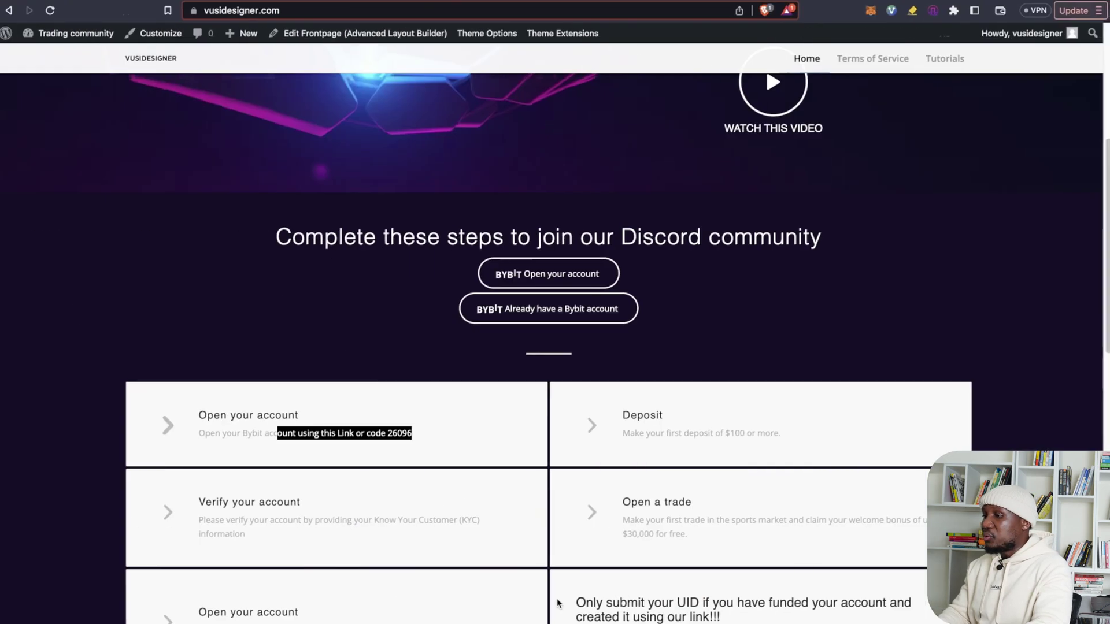
{"action": "key", "text": "ctrl+Tab"}
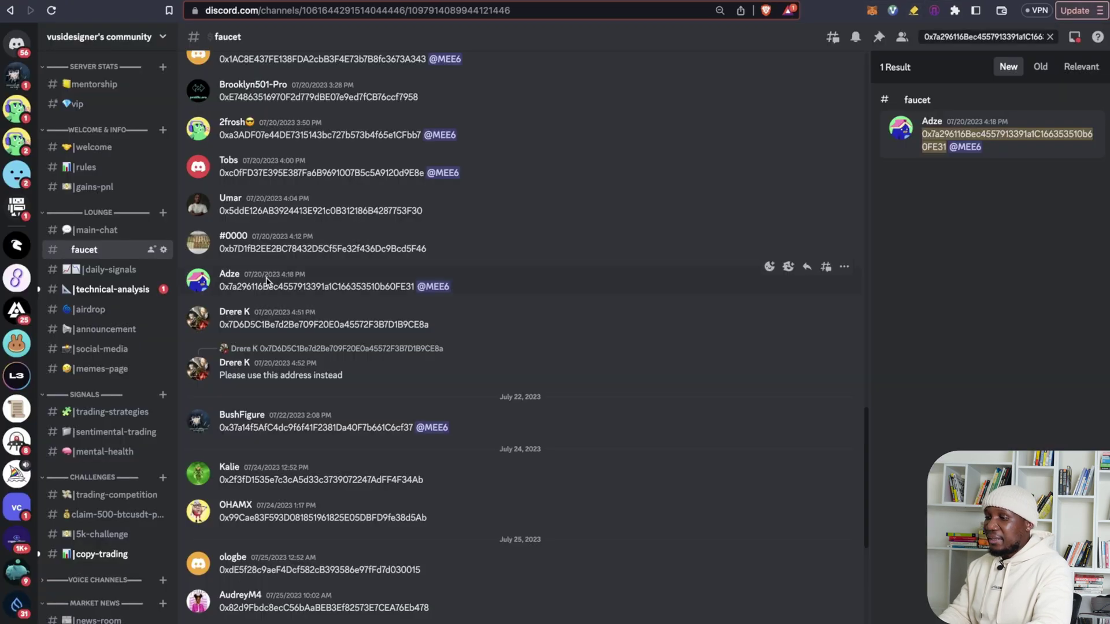
{"action": "left_click", "coordinate": [87, 309]}
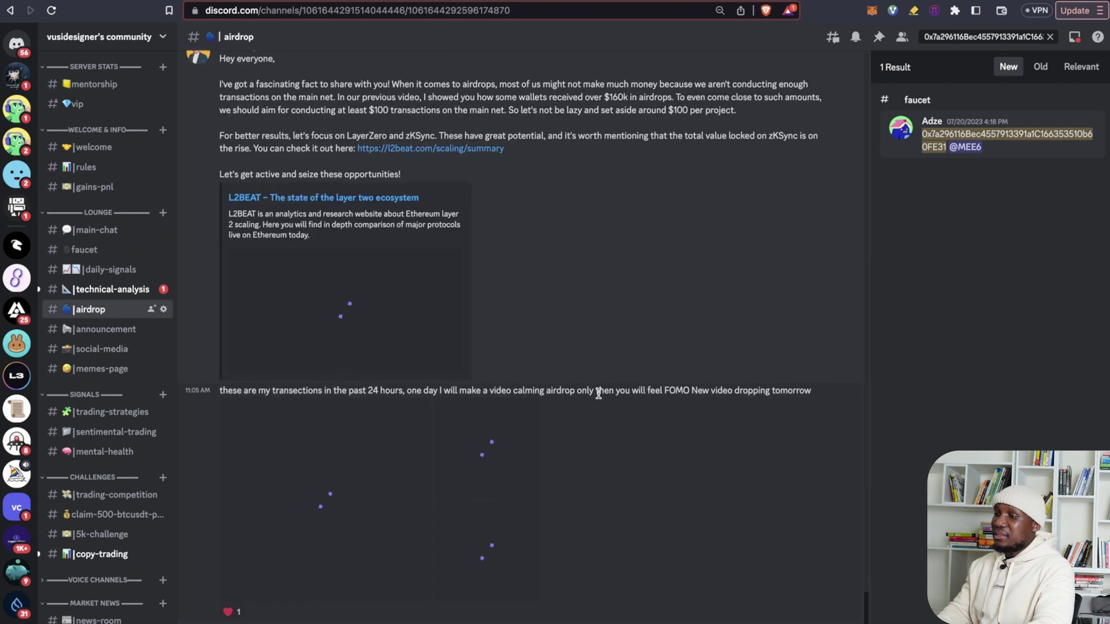
{"action": "scroll", "coordinate": [597, 398], "scroll_direction": "up", "scroll_amount": 5}
{"action": "scroll", "coordinate": [598, 398], "scroll_direction": "up", "scroll_amount": 5}
{"action": "scroll", "coordinate": [597, 399], "scroll_direction": "up", "scroll_amount": 3}
{"action": "key", "text": "super+Tab"}
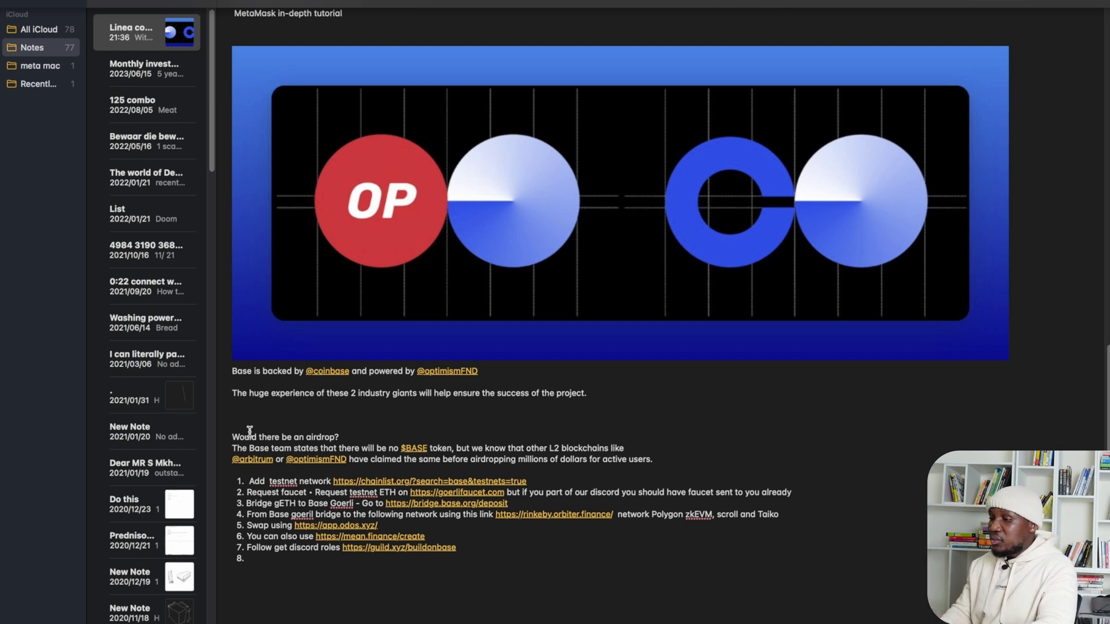
- Open step 1's chainlist.org link listing Base networks, including Base Goerli Testnet
{"action": "mouse_move", "coordinate": [235, 437]}
{"action": "left_mouse_down"}
{"action": "mouse_move", "coordinate": [326, 435]}
{"action": "mouse_move", "coordinate": [390, 461]}
{"action": "mouse_move", "coordinate": [650, 459]}
{"action": "left_mouse_up"}
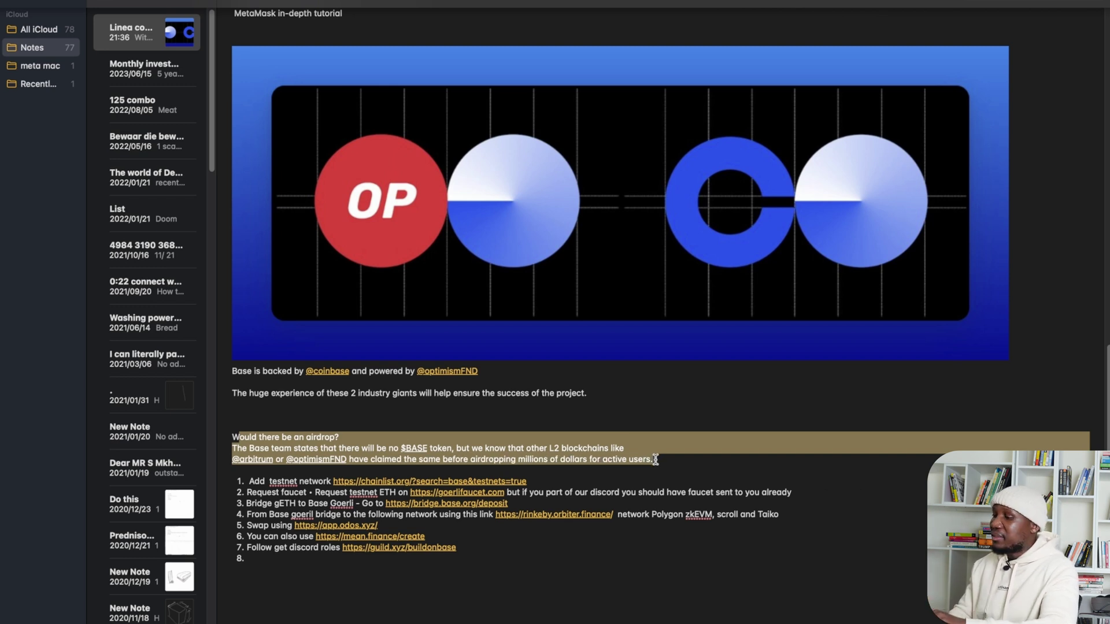
{"action": "left_click", "coordinate": [655, 459]}
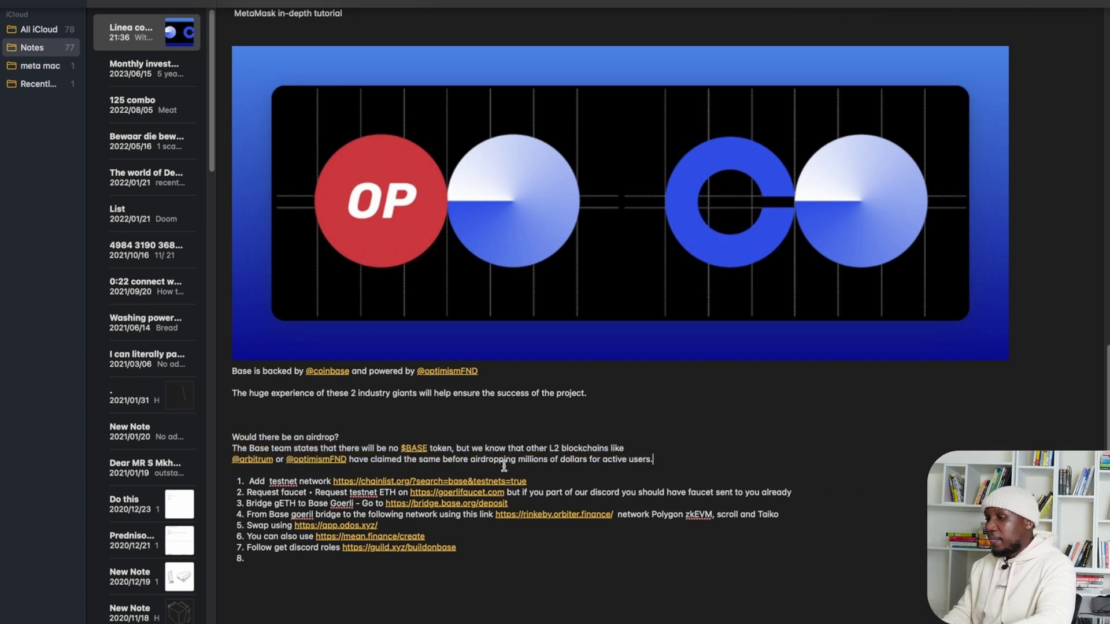
{"action": "left_click", "coordinate": [416, 481]}
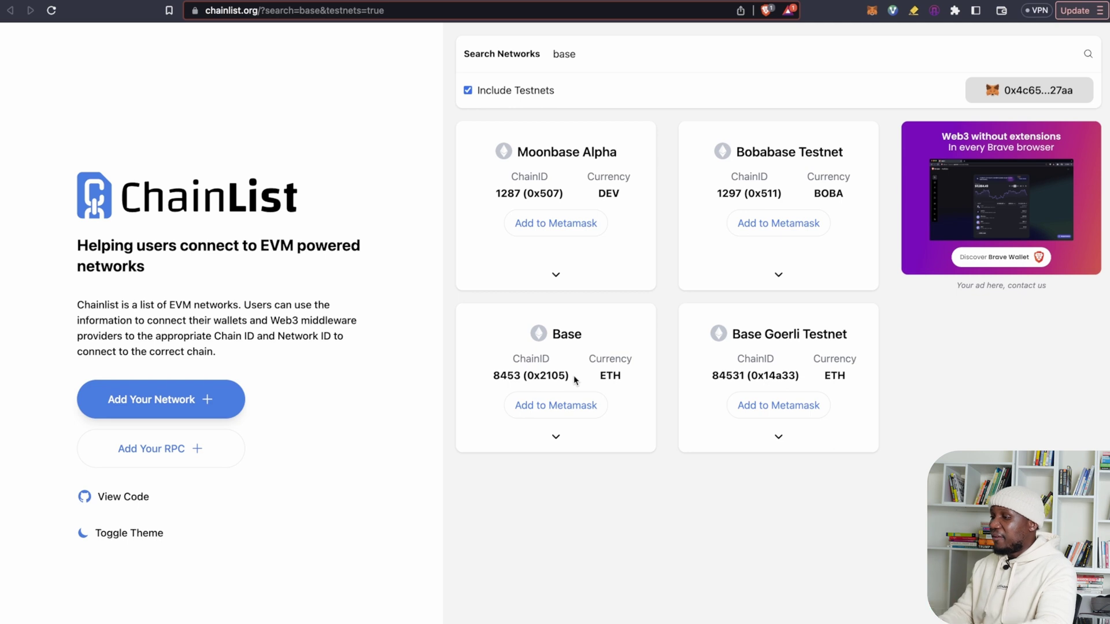
- Add Base Goerli Testnet to MetaMask from ChainList, noting its chain ID details
{"action": "left_click", "coordinate": [783, 410]}
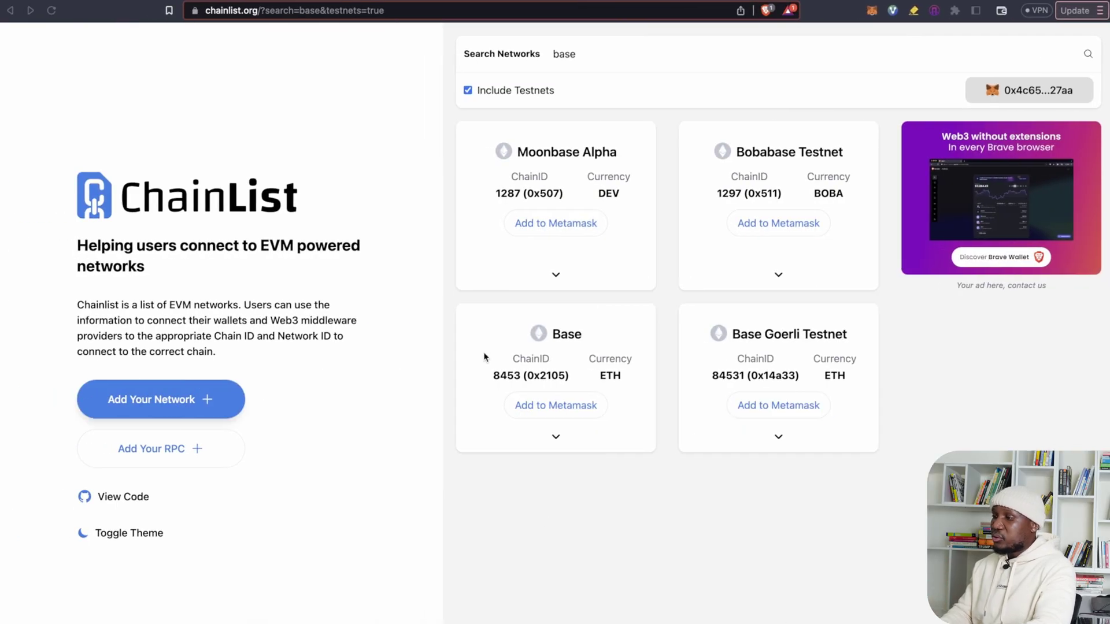
{"action": "left_click_drag", "start_coordinate": [492, 347], "coordinate": [630, 371]}
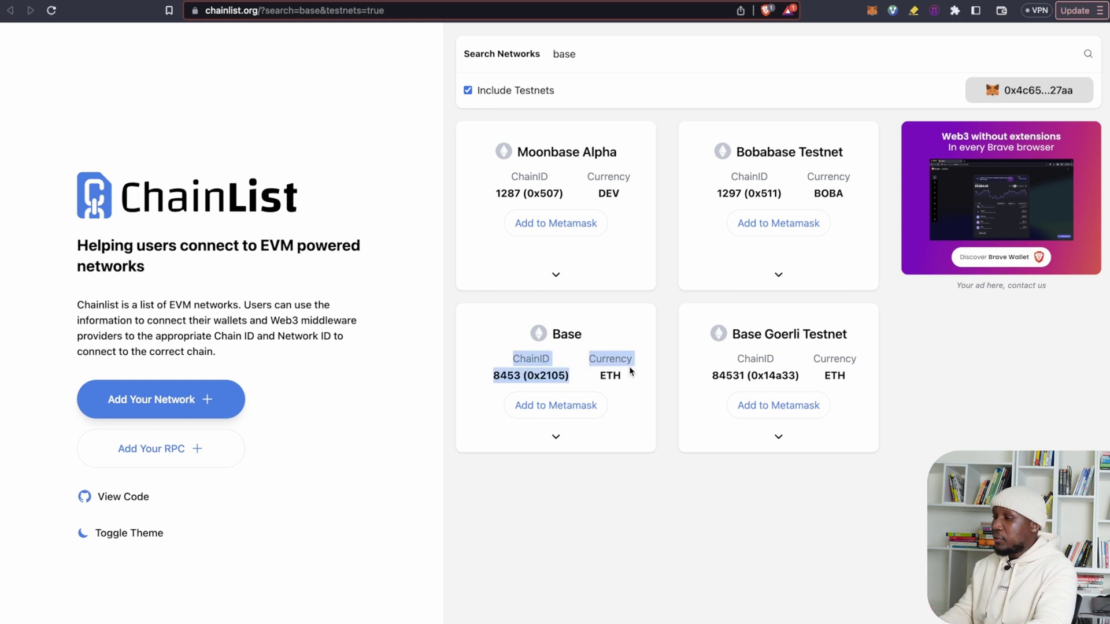
{"action": "key", "text": "super+Tab"}
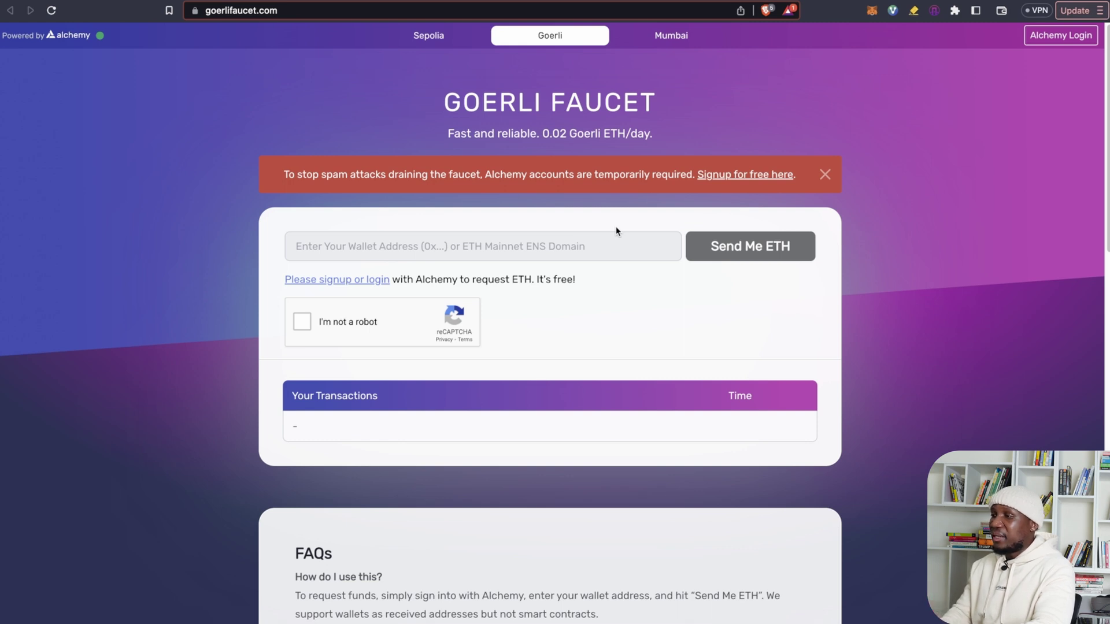
- Highlight the Goerli Faucet's 0.02 Goerli ETH per day allowance
{"action": "left_click_drag", "start_coordinate": [547, 135], "coordinate": [580, 135]}
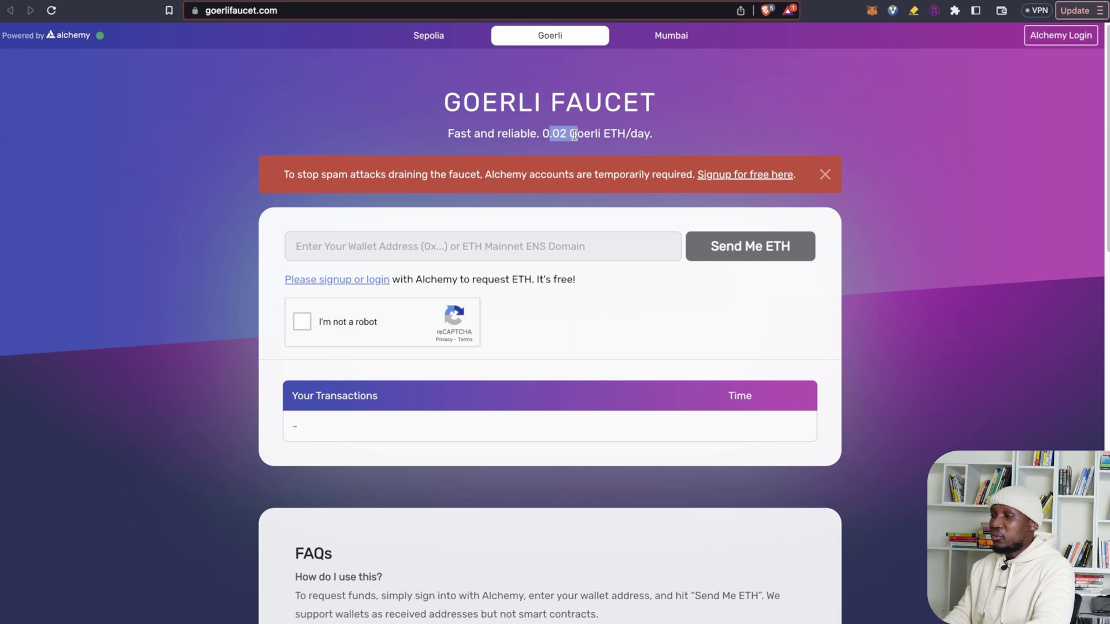
{"action": "key", "text": "super+Tab"}
{"action": "key", "text": "super+Tab"}
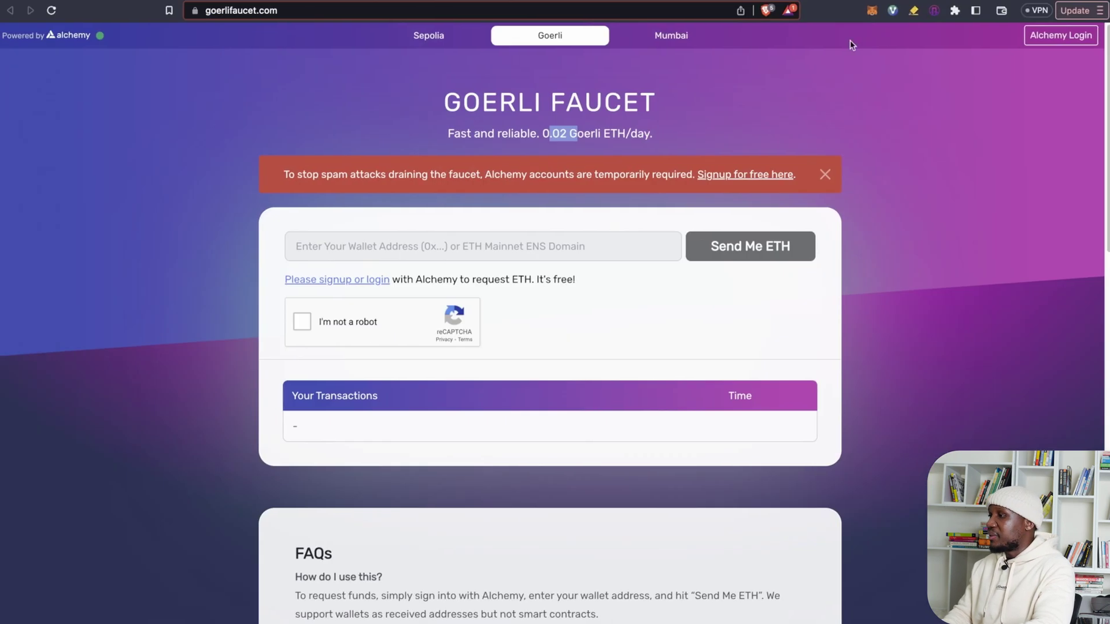
- Enlarge the main-chat screenshot of 1 ETH testnet sends, then return to the notes
{"action": "key", "text": "ctrl+Tab"}
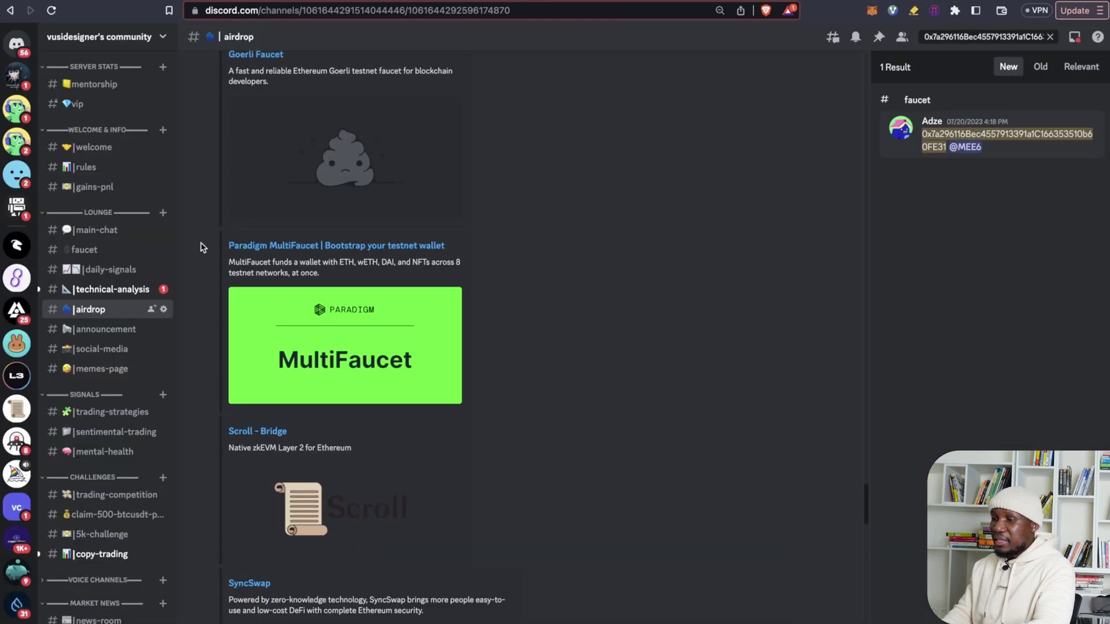
{"action": "left_click", "coordinate": [95, 230]}
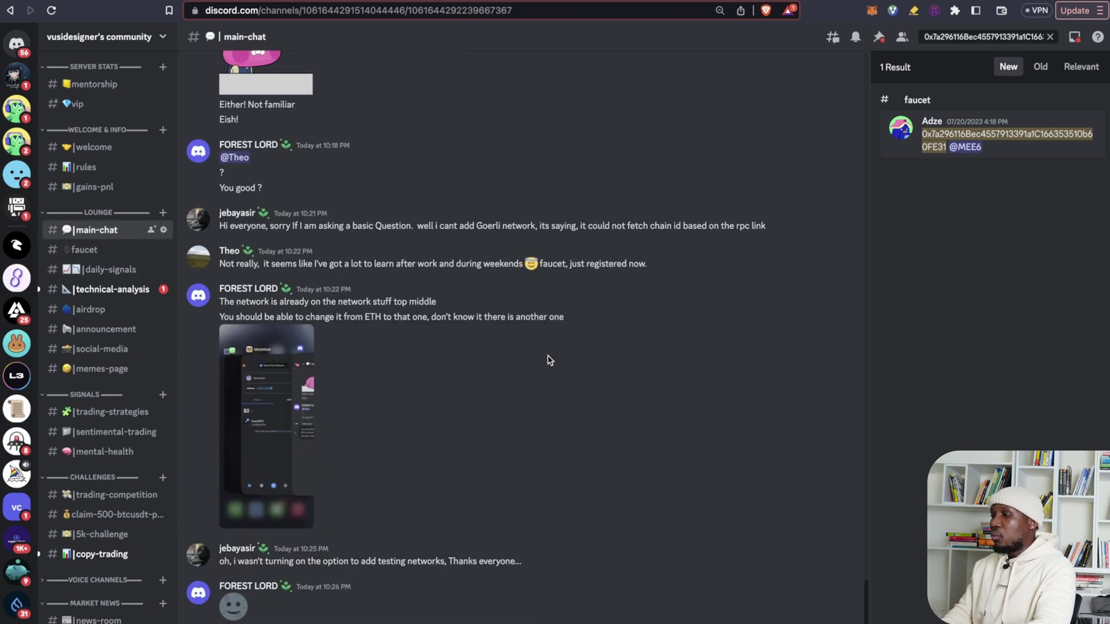
{"action": "scroll", "coordinate": [332, 406], "scroll_direction": "up", "scroll_amount": 8}
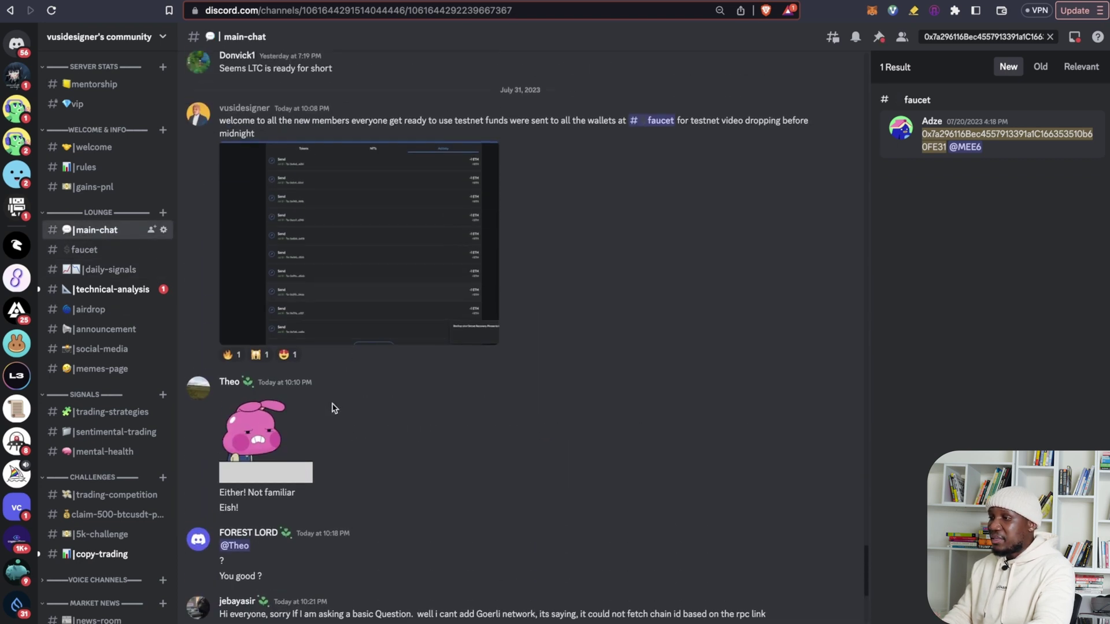
{"action": "left_click", "coordinate": [332, 278]}
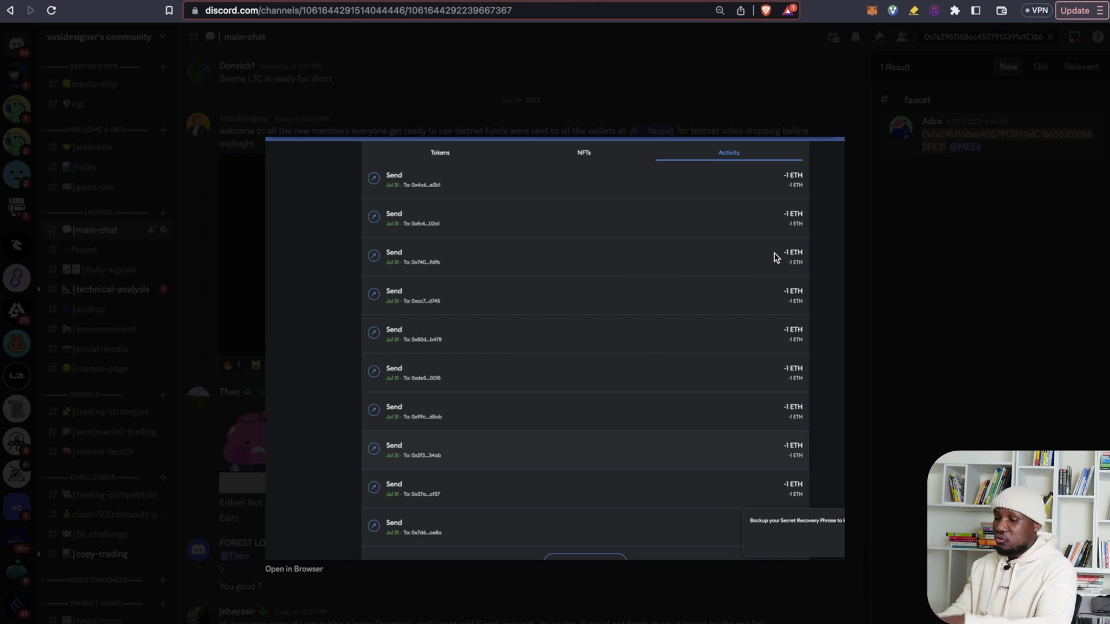
{"action": "key", "text": "ctrl+Right"}
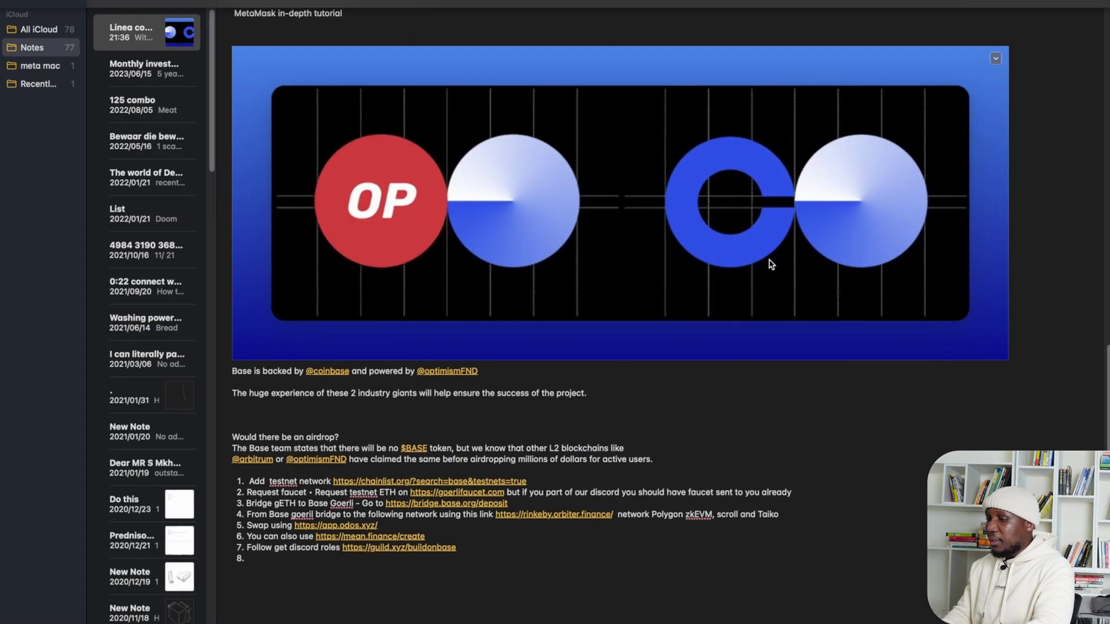
- Open the Base Bridge deposit page and submit a 0.2 ETH Goerli deposit
{"action": "left_click", "coordinate": [435, 508]}
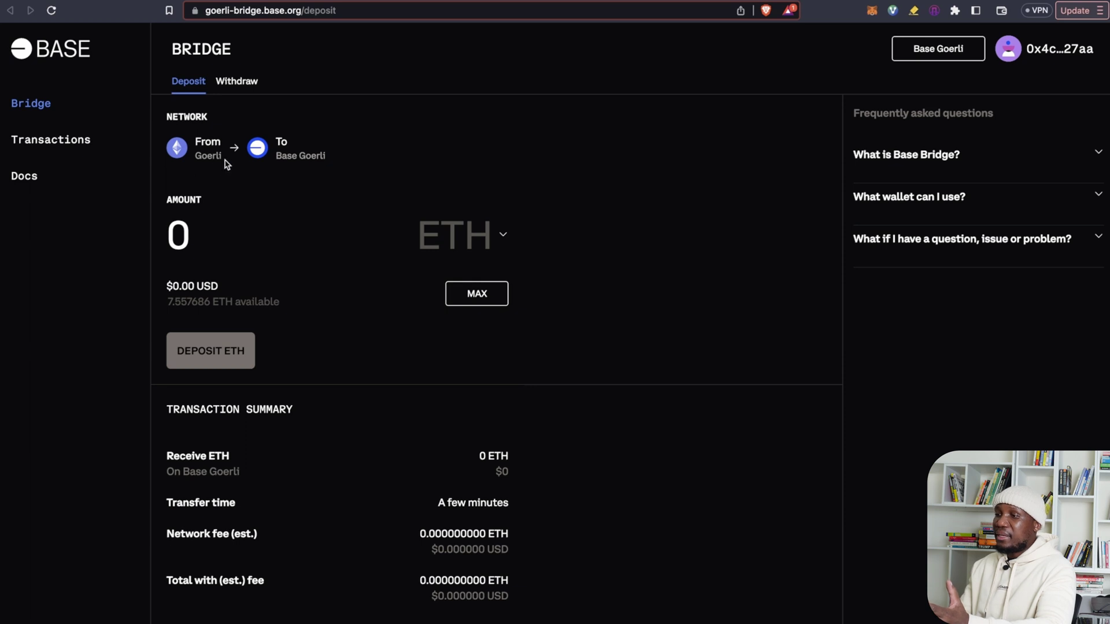
{"action": "left_click_drag", "start_coordinate": [222, 156], "coordinate": [195, 156]}
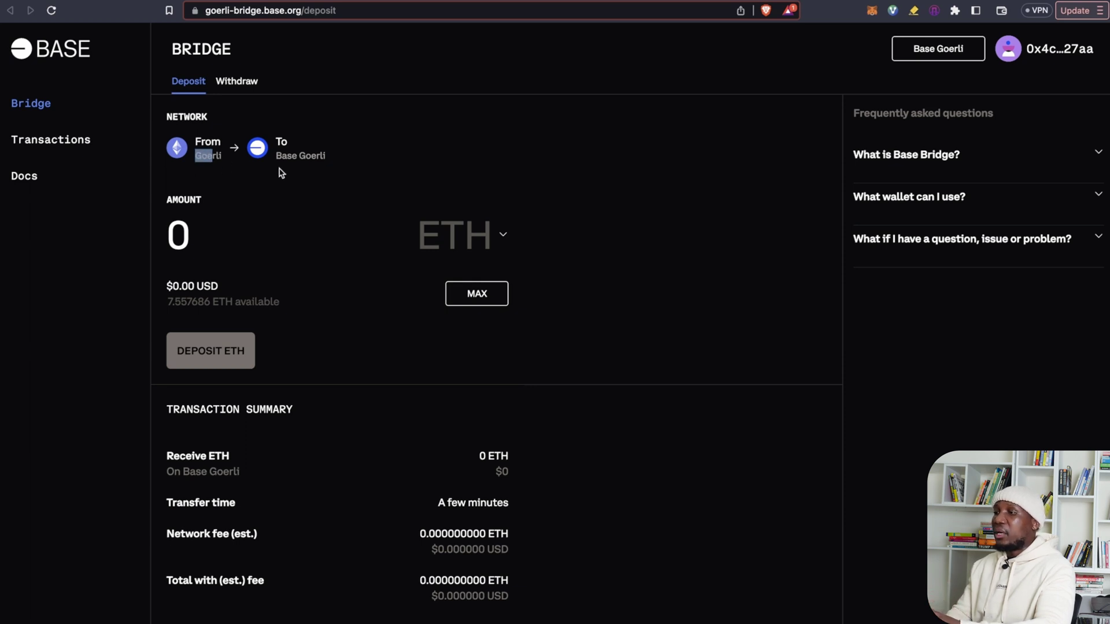
{"action": "double_click", "coordinate": [280, 142]}
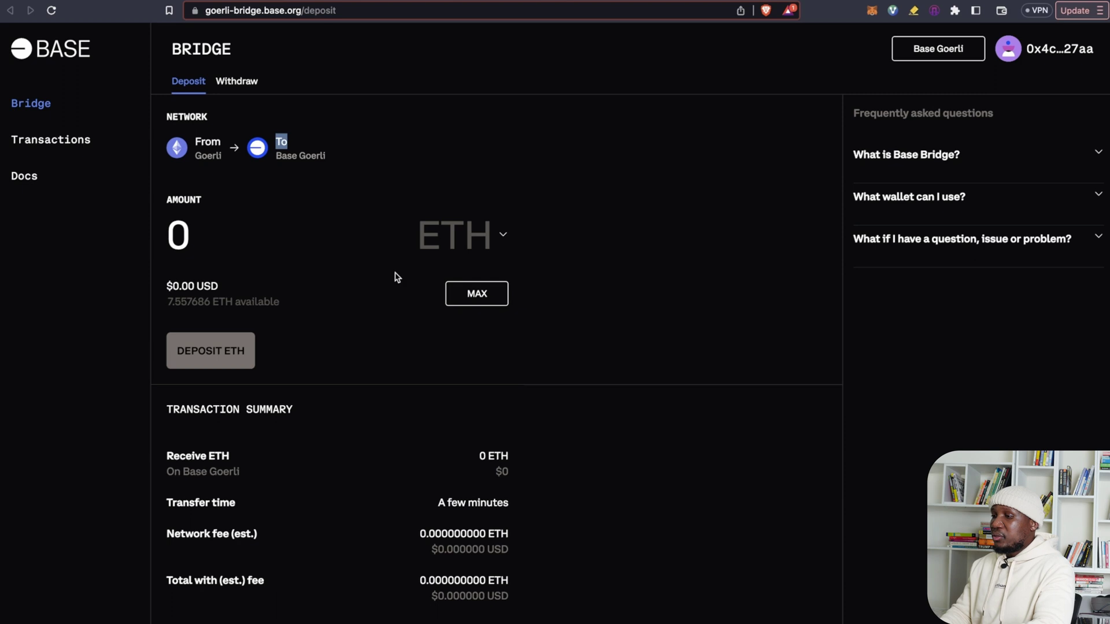
{"action": "left_click", "coordinate": [192, 238]}
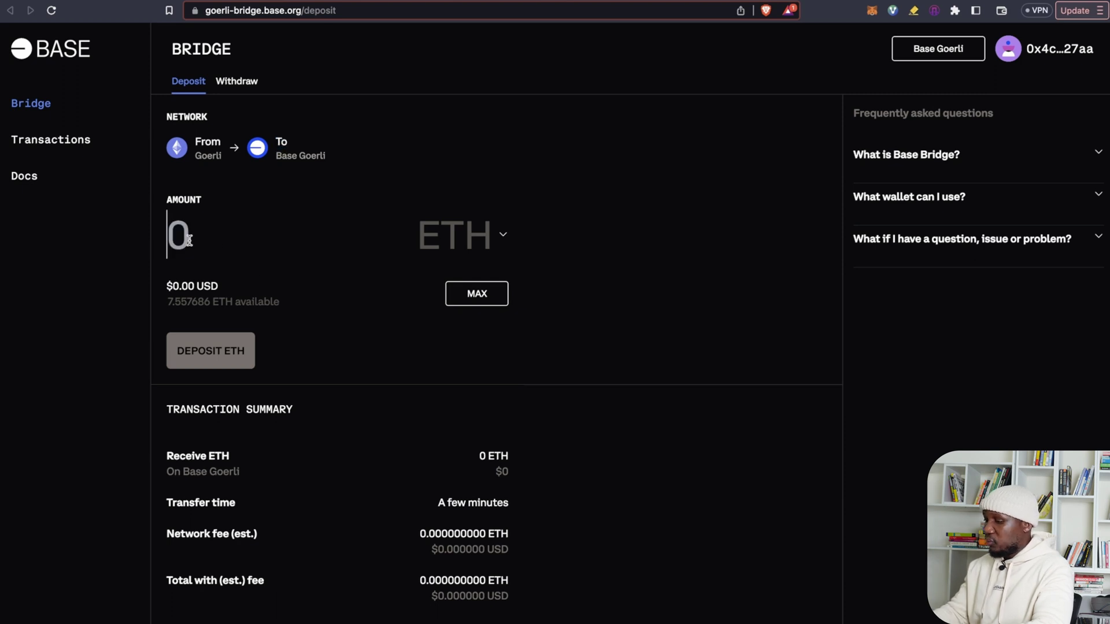
{"action": "type", "text": ".2"}
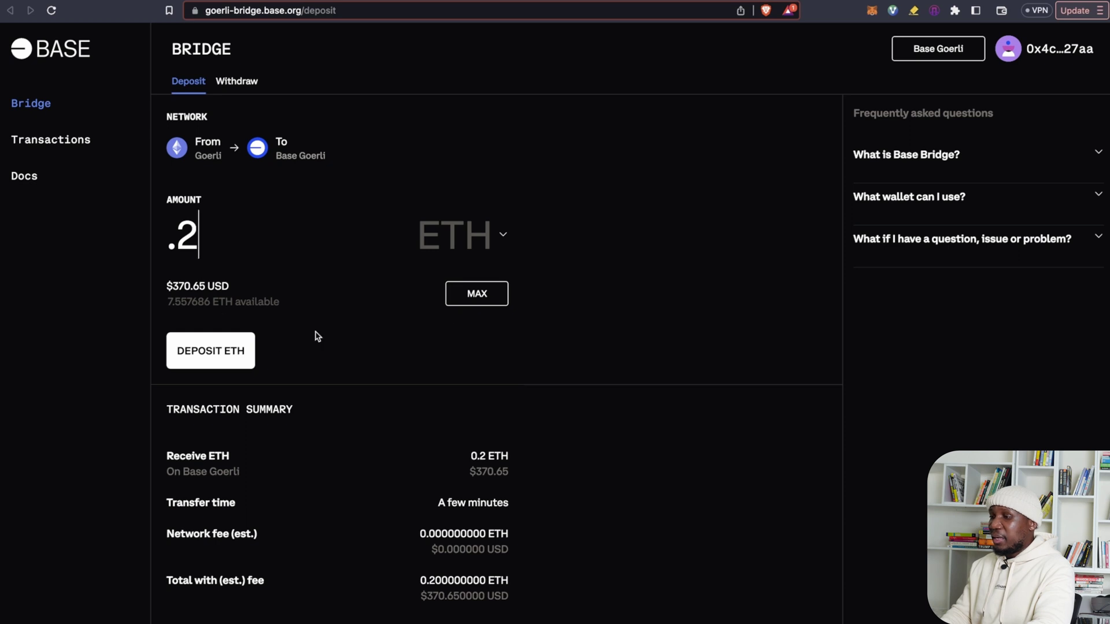
{"action": "left_click", "coordinate": [227, 355]}
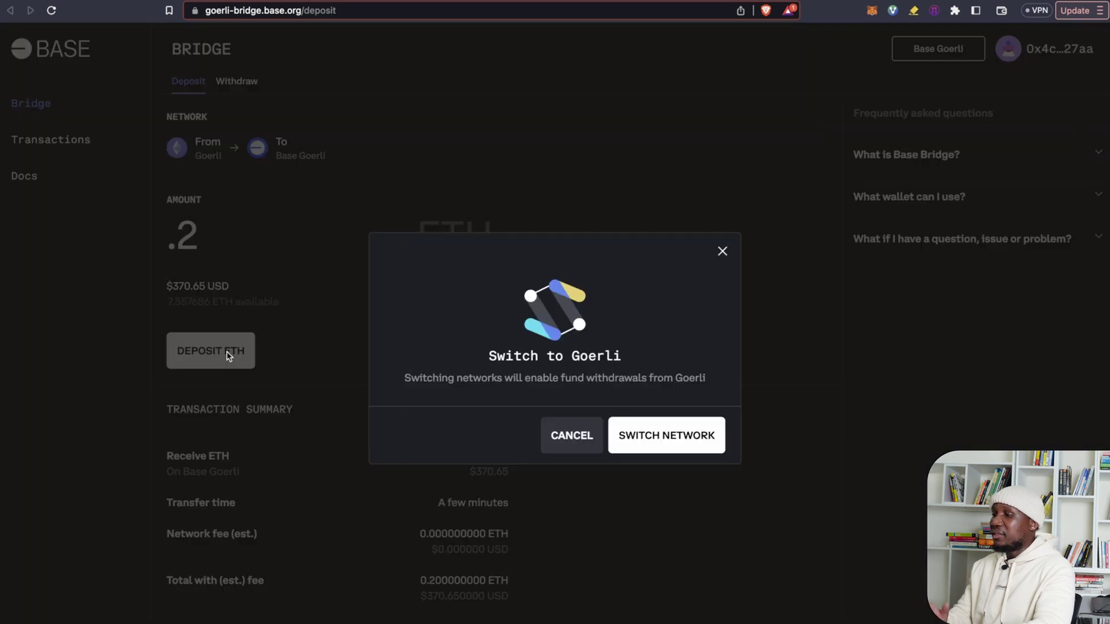
- Switch MetaMask to Goerli and approve the 0.2 ETH deposit transaction
{"action": "left_click", "coordinate": [657, 440]}
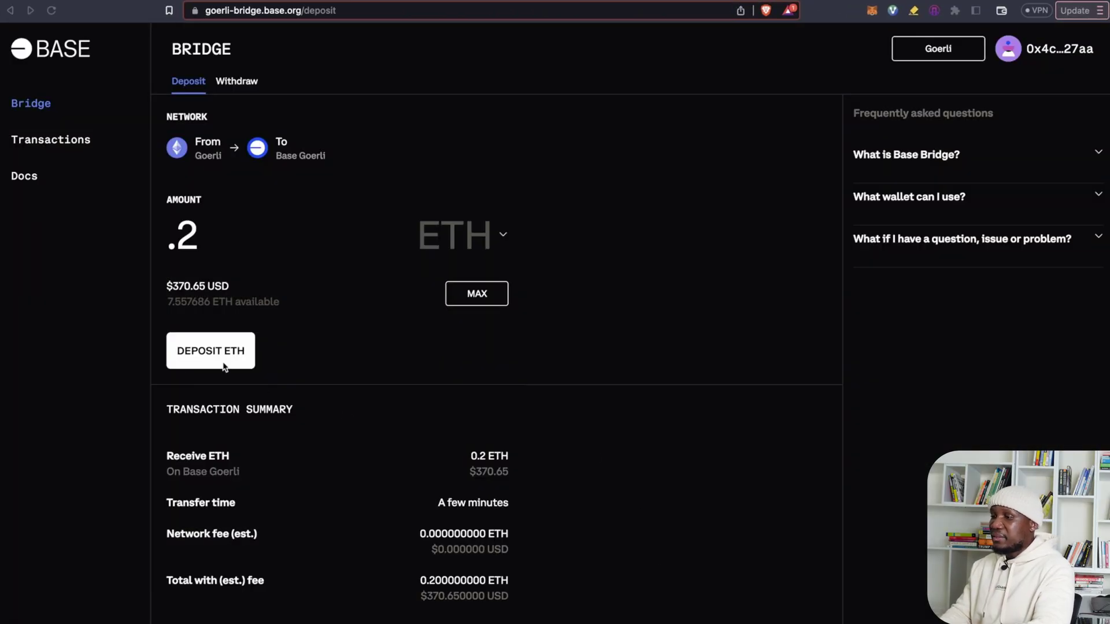
{"action": "left_click", "coordinate": [222, 363]}
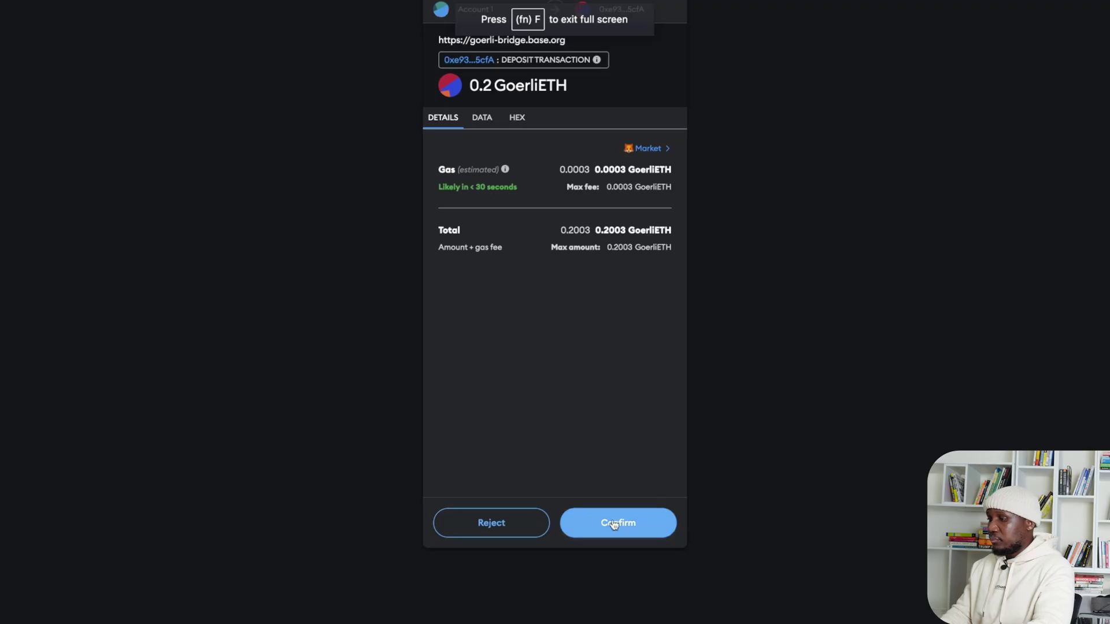
{"action": "left_click", "coordinate": [616, 523]}
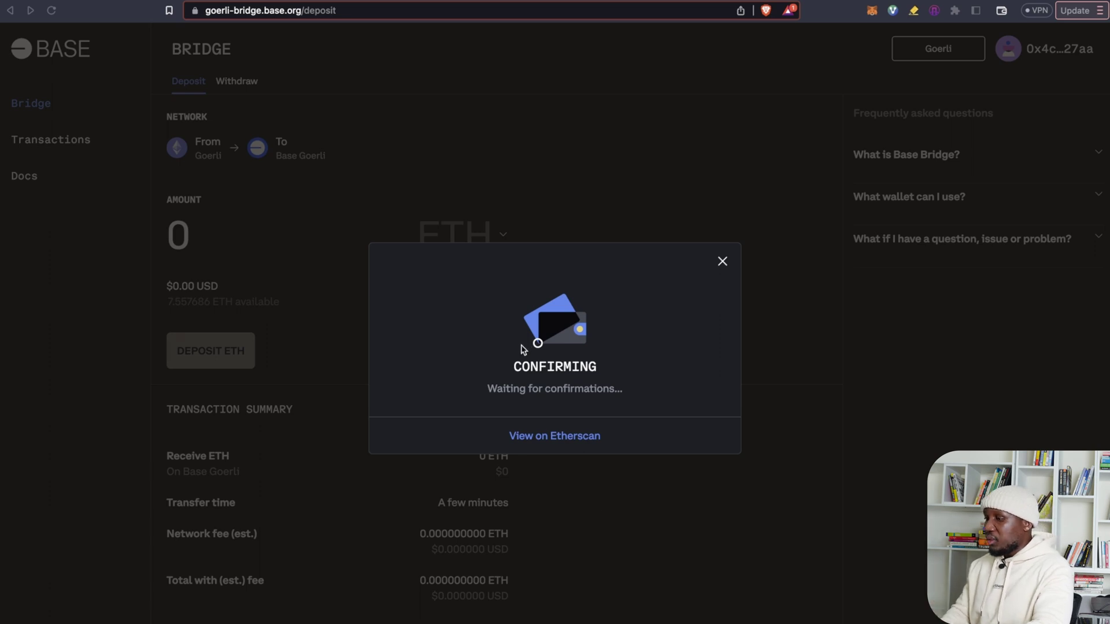
{"action": "left_click_drag", "start_coordinate": [510, 366], "coordinate": [618, 390]}
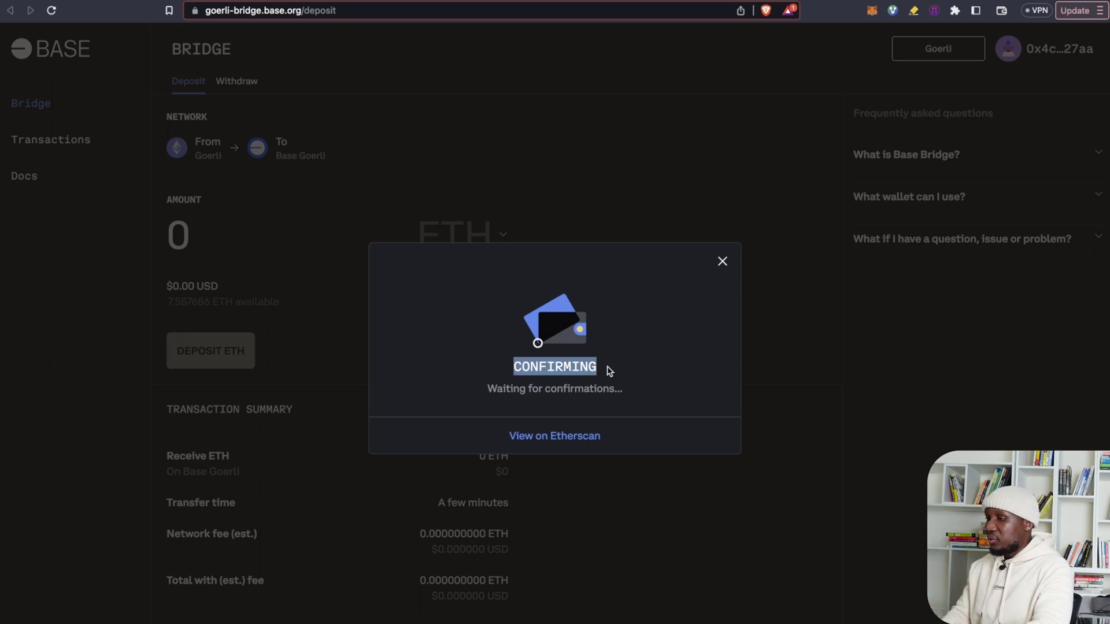
{"action": "left_click", "coordinate": [637, 390]}
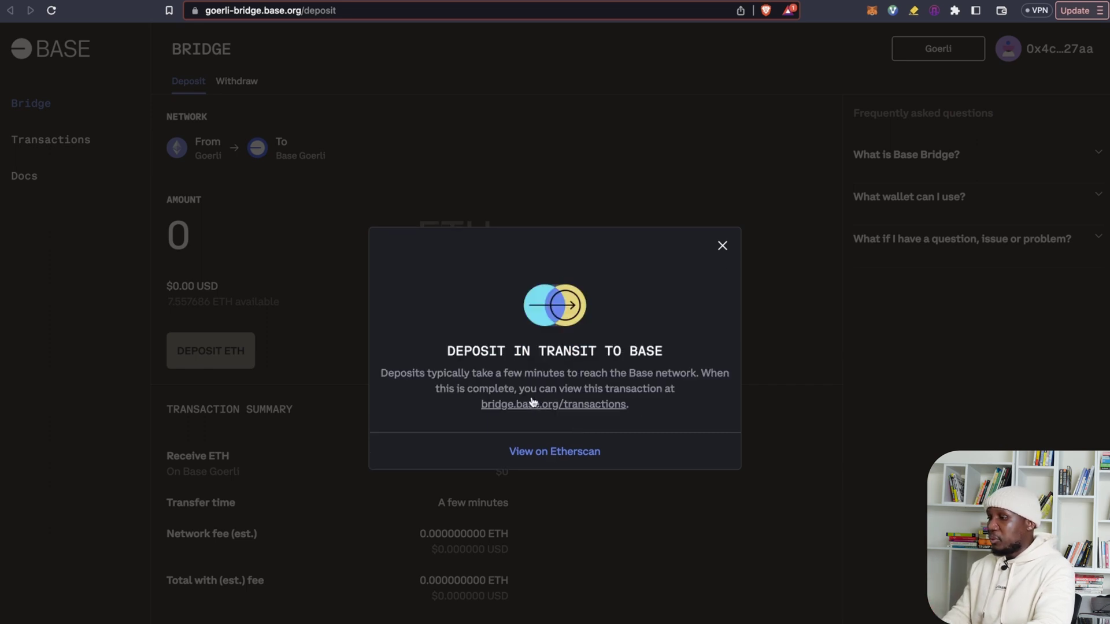
{"action": "left_click_drag", "start_coordinate": [447, 352], "coordinate": [664, 361]}
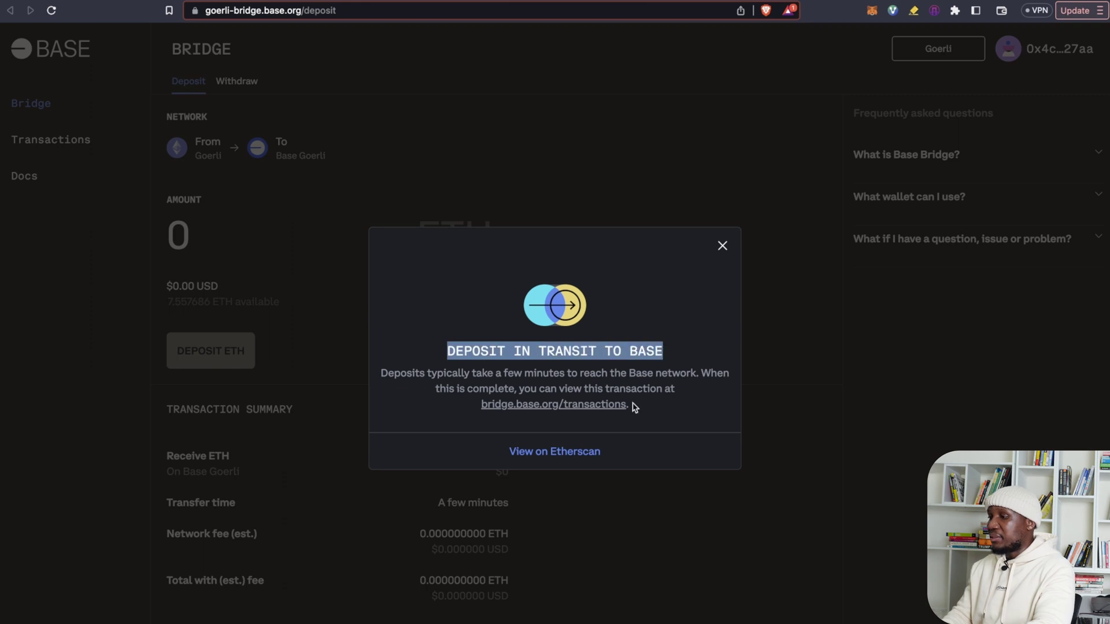
- Confirm the deposit's Success status on Etherscan, then review step 4 in the notes
{"action": "left_click", "coordinate": [587, 452]}
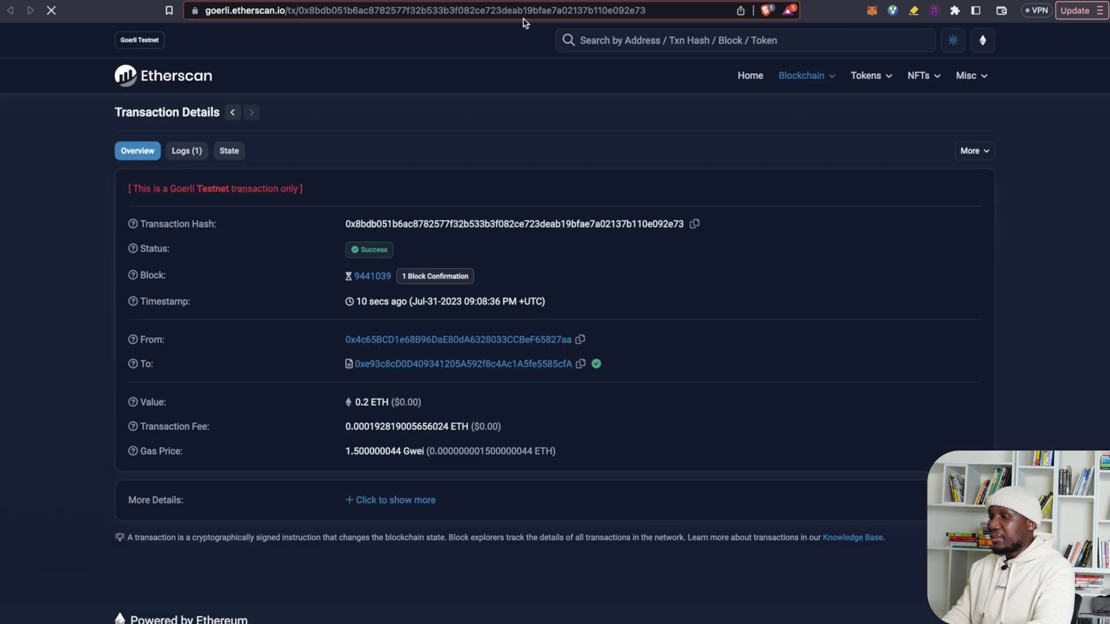
{"action": "left_click_drag", "start_coordinate": [325, 246], "coordinate": [435, 247]}
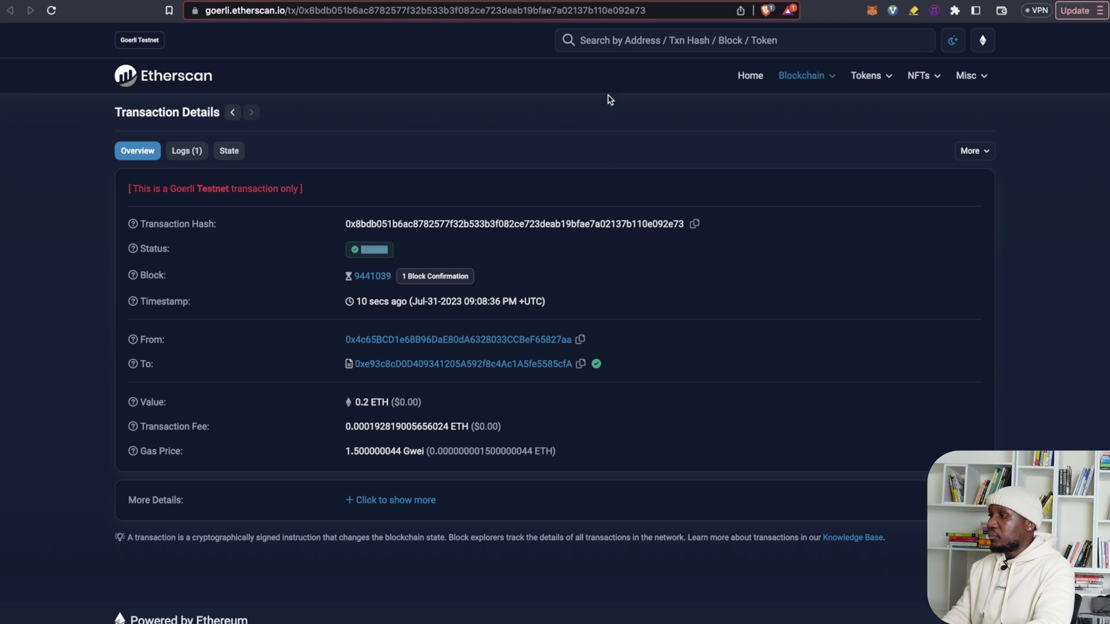
{"action": "key", "text": "ctrl+Right"}
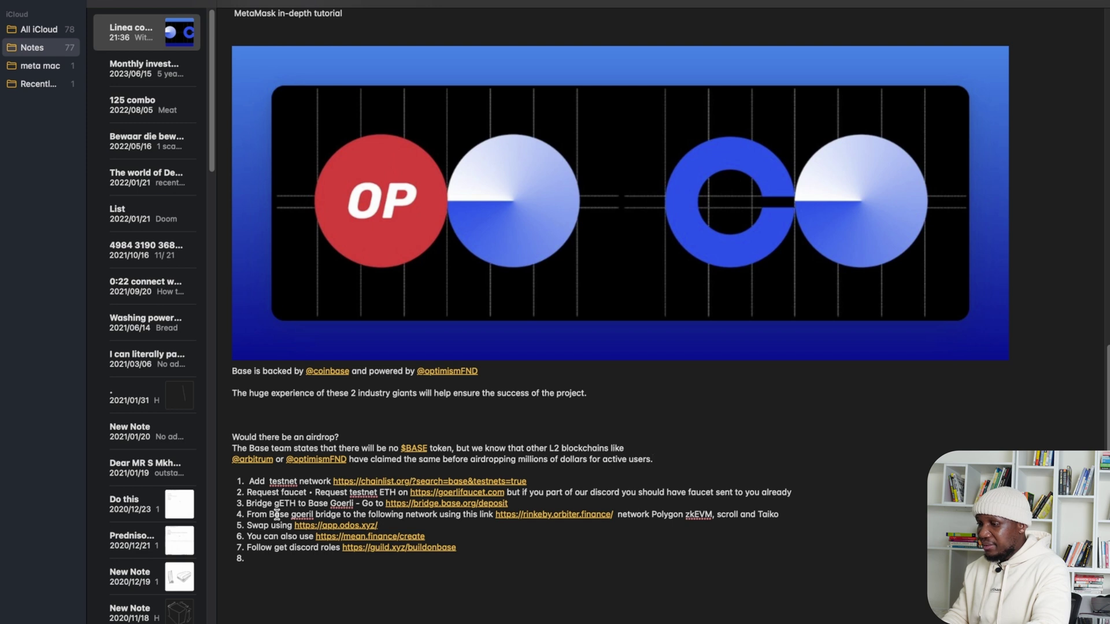
{"action": "left_click_drag", "start_coordinate": [260, 514], "coordinate": [438, 515]}
{"action": "left_click", "coordinate": [532, 505]}
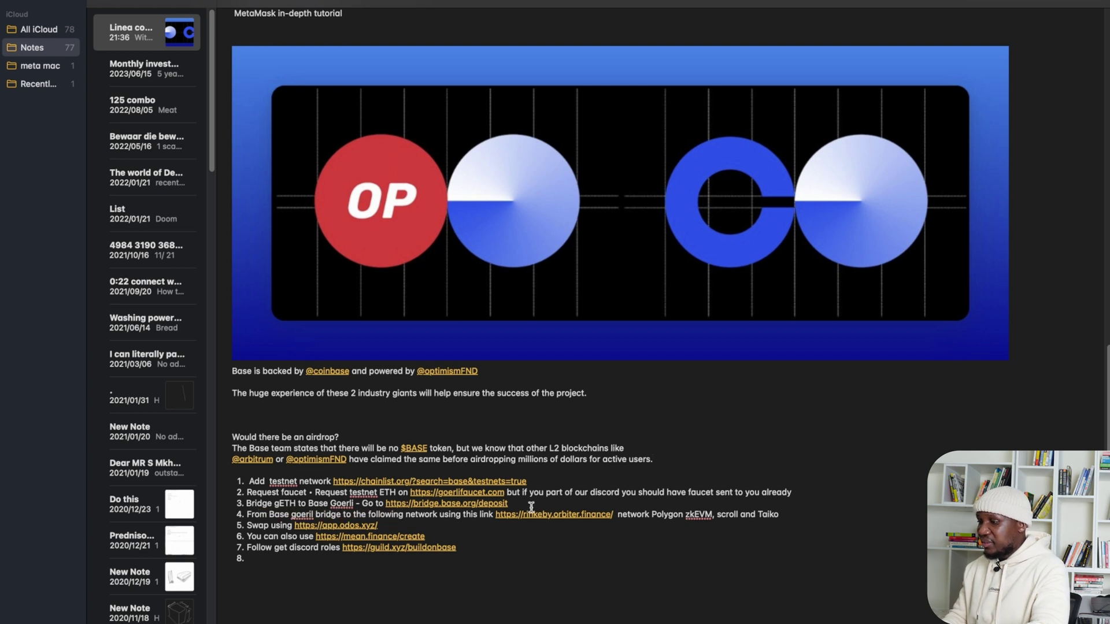
- Open Orbiter Finance from the notes and choose Scroll Alpha(G) as the destination chain
{"action": "left_click", "coordinate": [535, 516]}
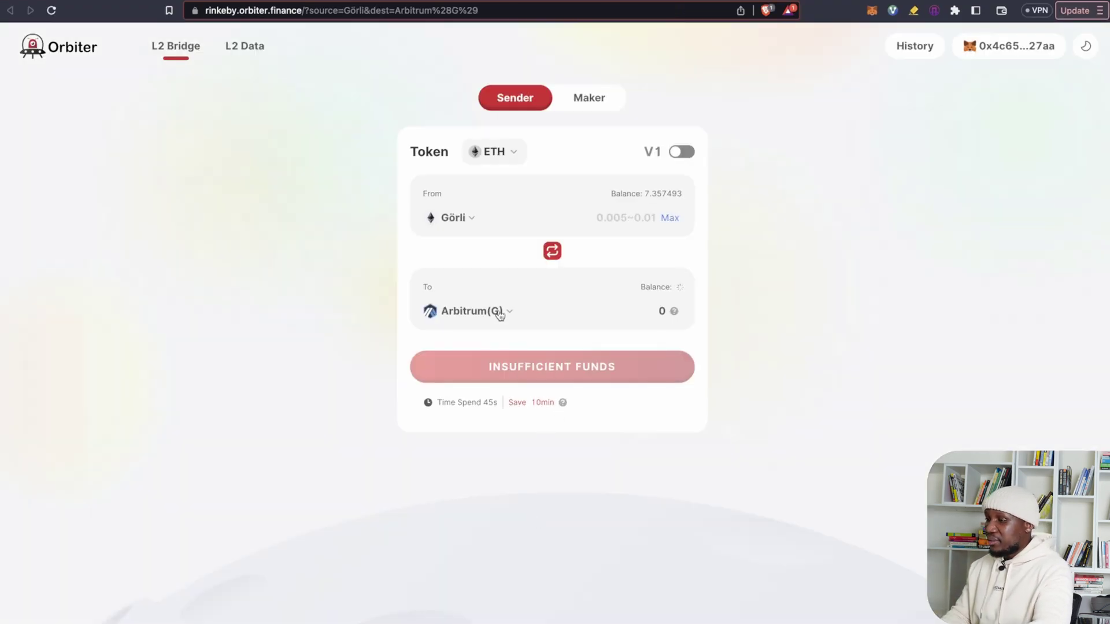
{"action": "left_click", "coordinate": [501, 314]}
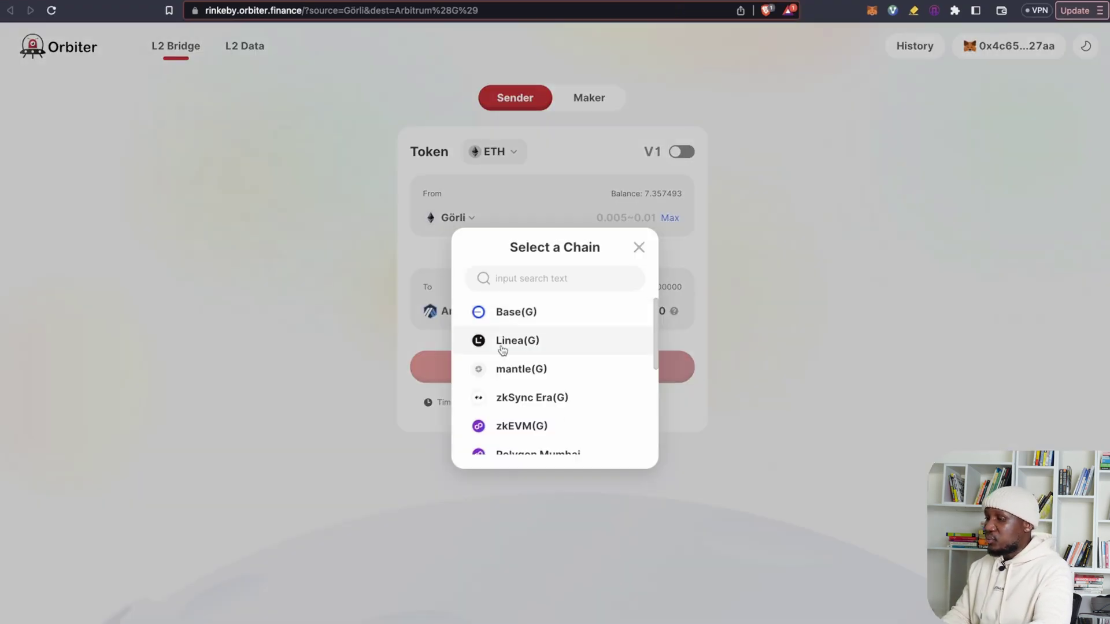
{"action": "scroll", "coordinate": [521, 400], "scroll_direction": "down", "scroll_amount": 5}
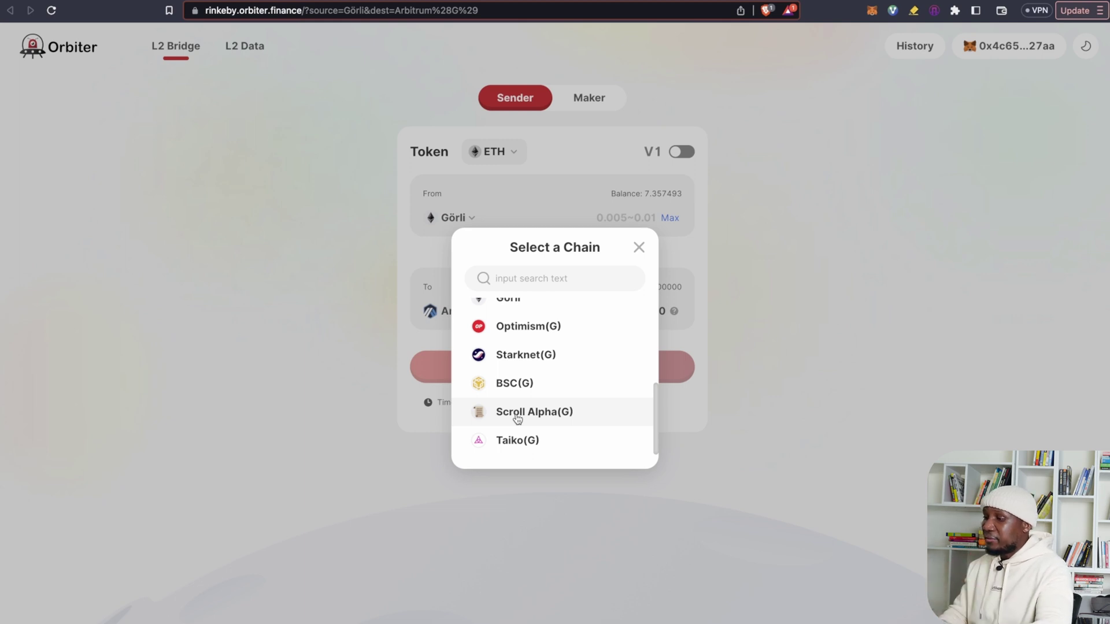
{"action": "left_click", "coordinate": [518, 417]}
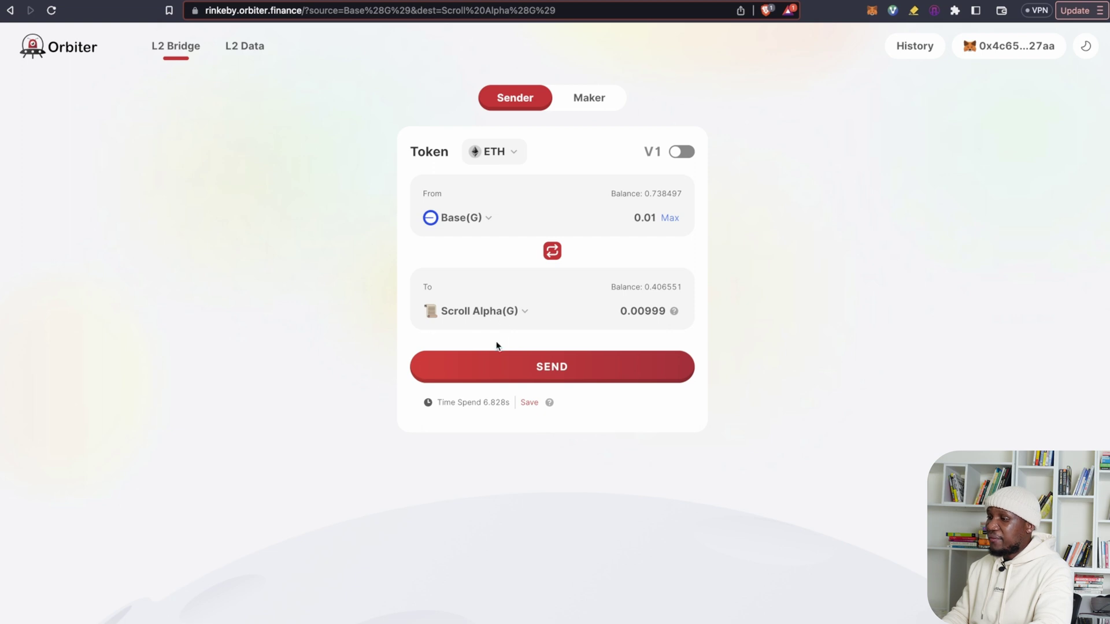
- Send the 0.01 ETH bridge, approve it in MetaMask, and switch Orbiter to dark theme
{"action": "left_click", "coordinate": [533, 371]}
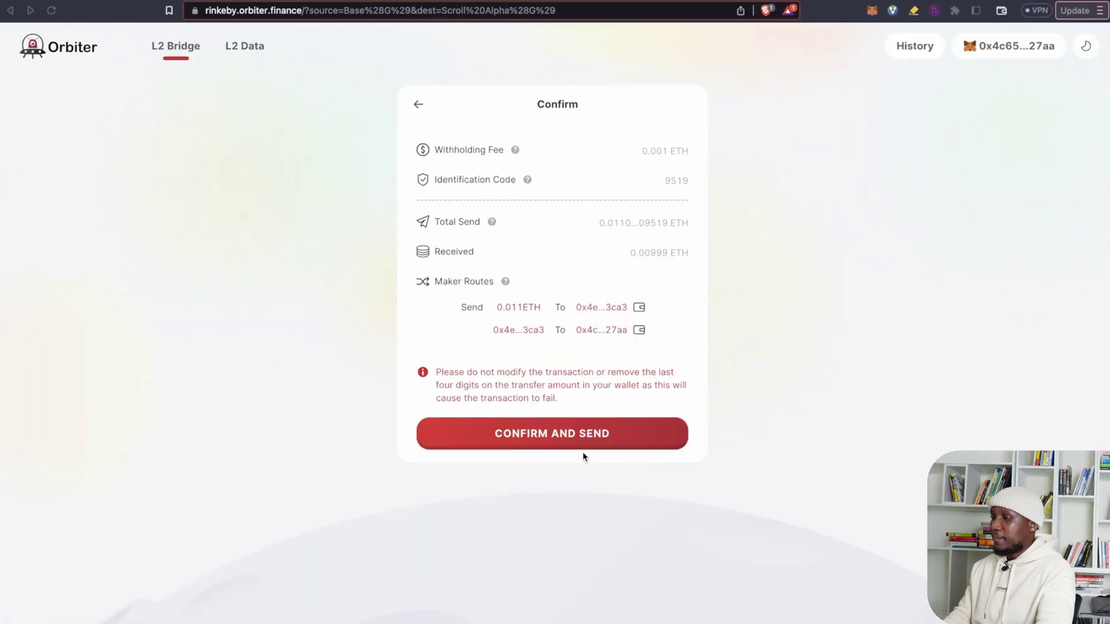
{"action": "left_click", "coordinate": [564, 435]}
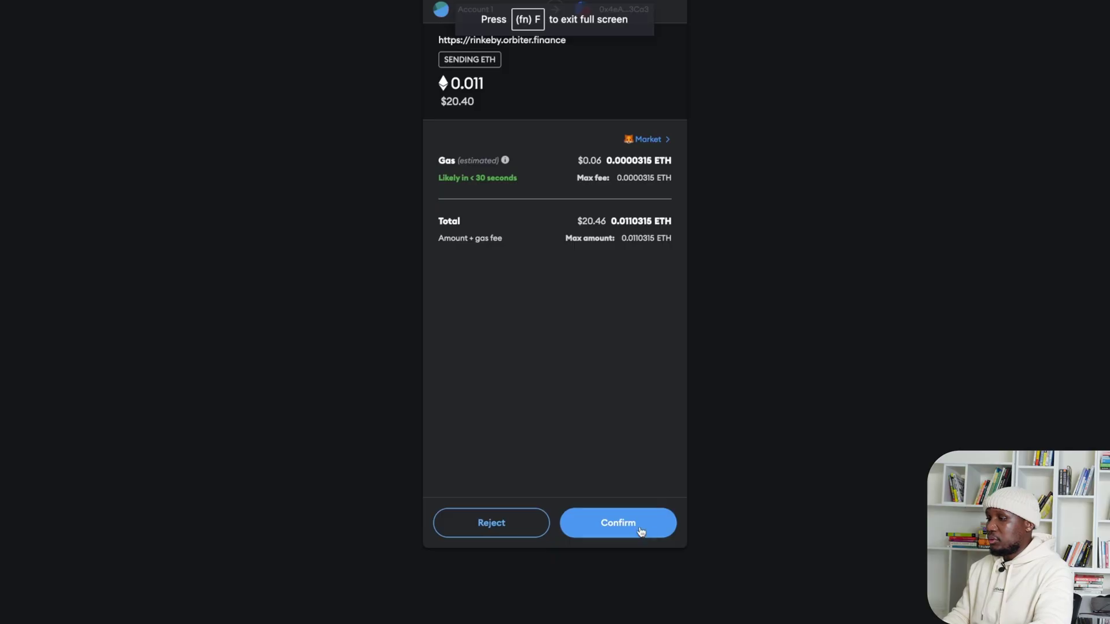
{"action": "left_click", "coordinate": [639, 528]}
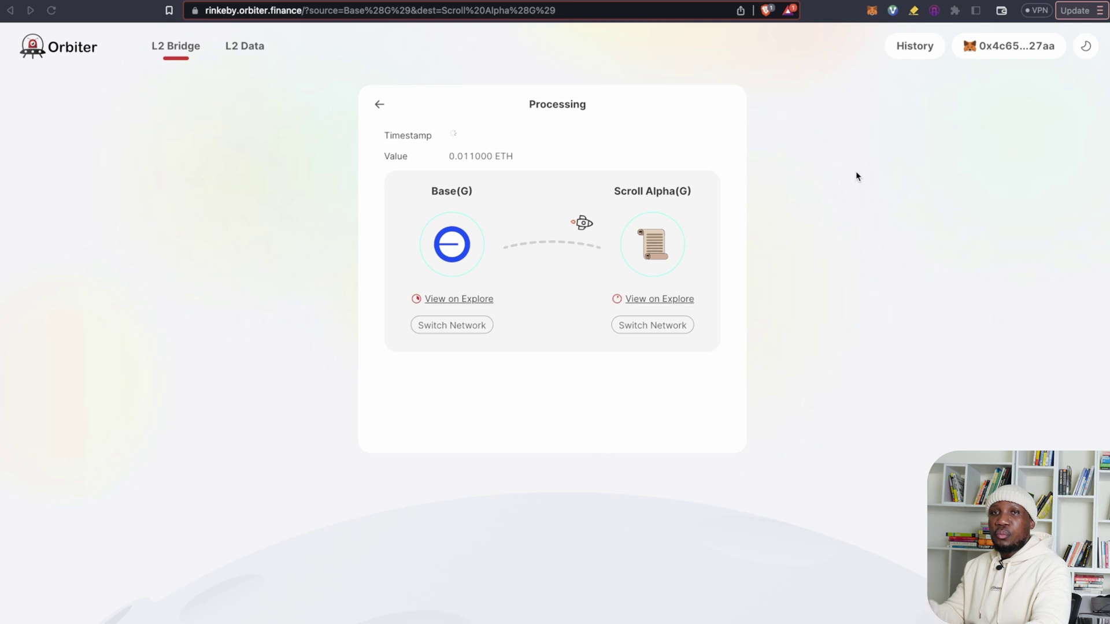
{"action": "left_click", "coordinate": [1086, 45]}
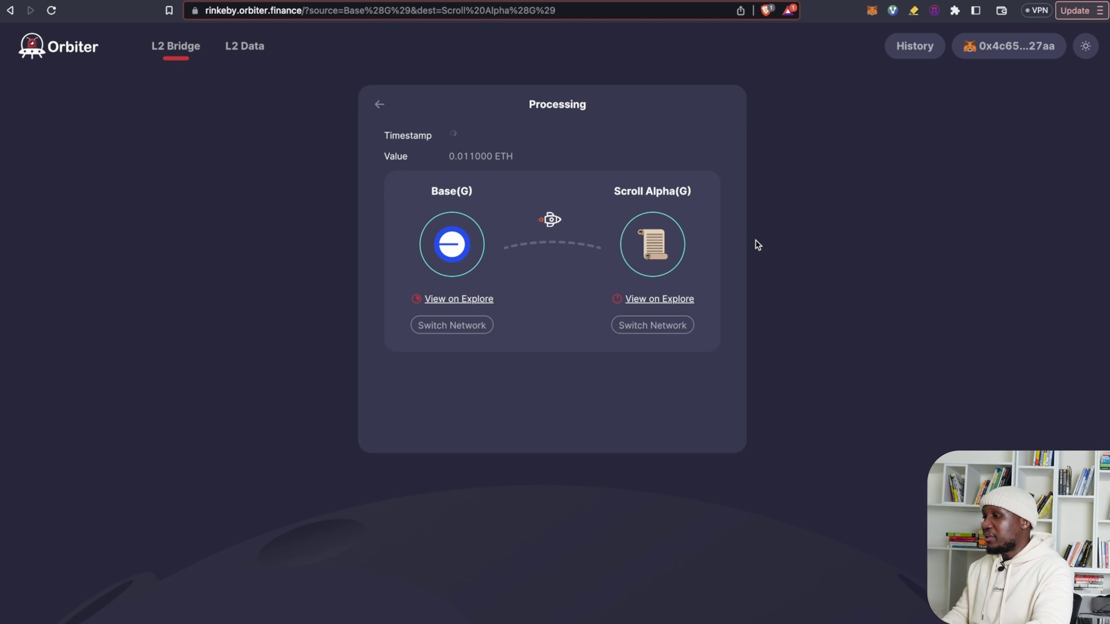
{"action": "key", "text": "super+Tab"}
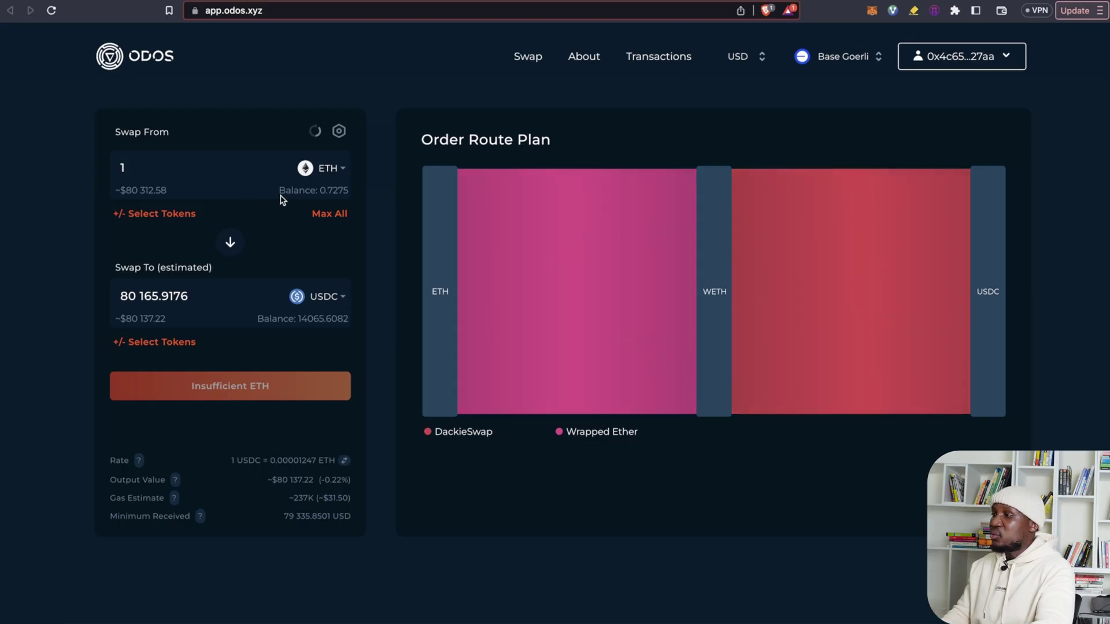
- On Base Goerli, swap 0.01 ETH for about 802 USDC, approve in MetaMask, and reset the form
{"action": "left_click", "coordinate": [836, 56]}
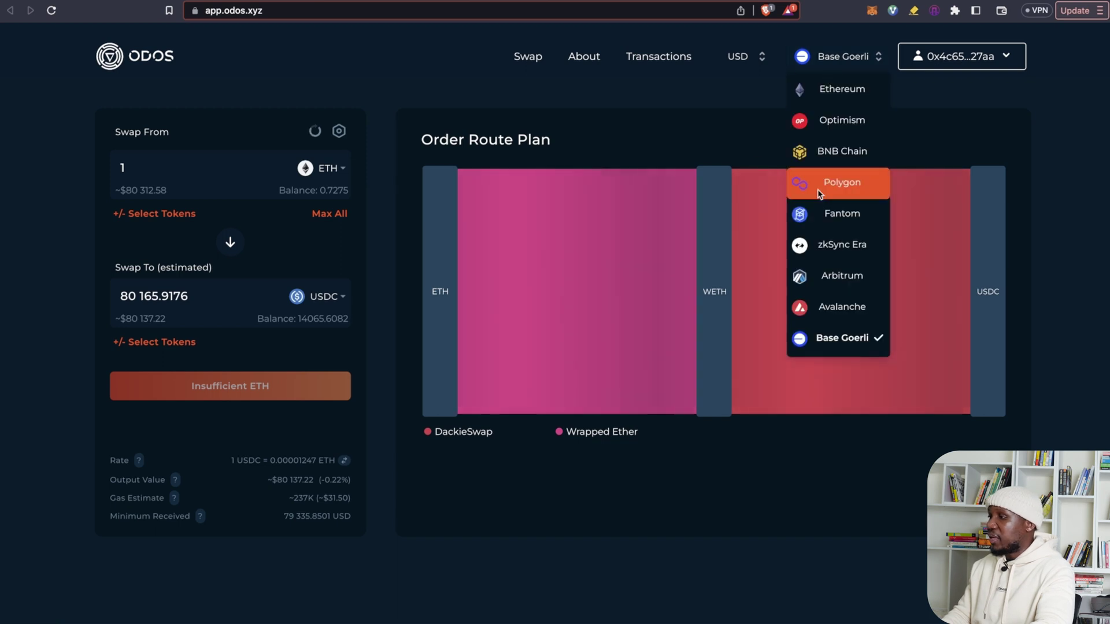
{"action": "left_click", "coordinate": [838, 338]}
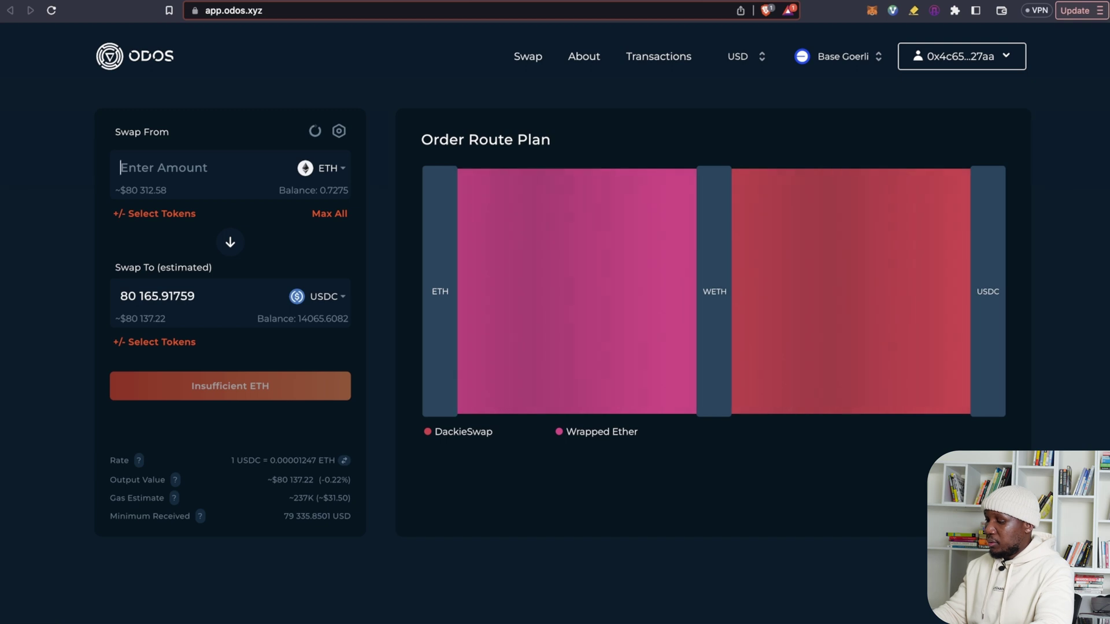
{"action": "type", "text": "0."}
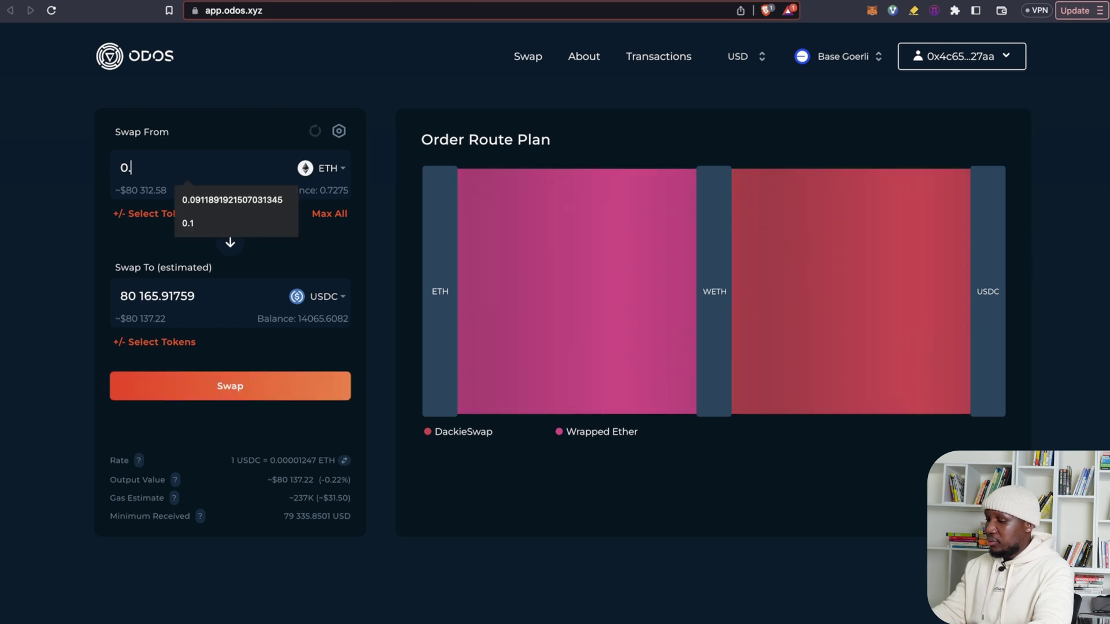
{"action": "type", "text": "01"}
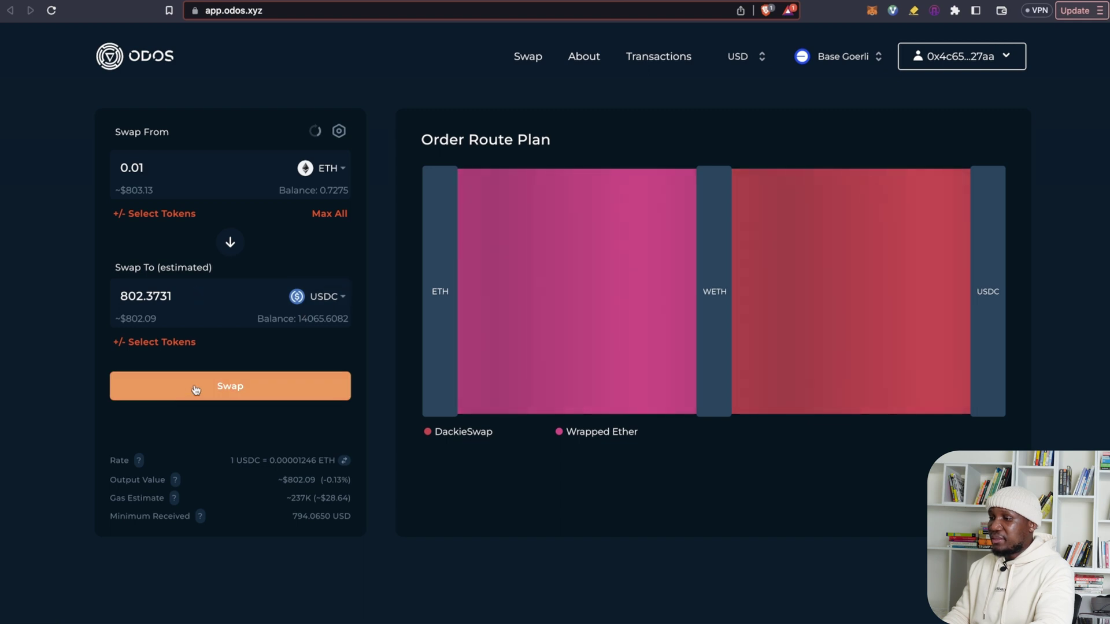
{"action": "left_click", "coordinate": [196, 388]}
{"action": "mouse_move", "coordinate": [490, 318]}
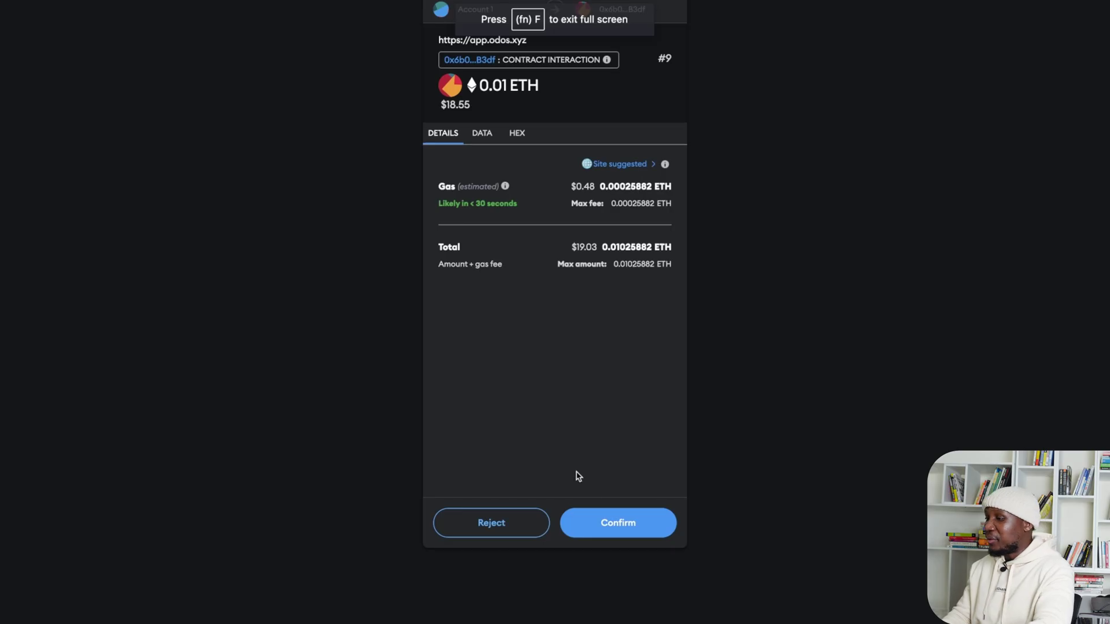
{"action": "left_click", "coordinate": [612, 519]}
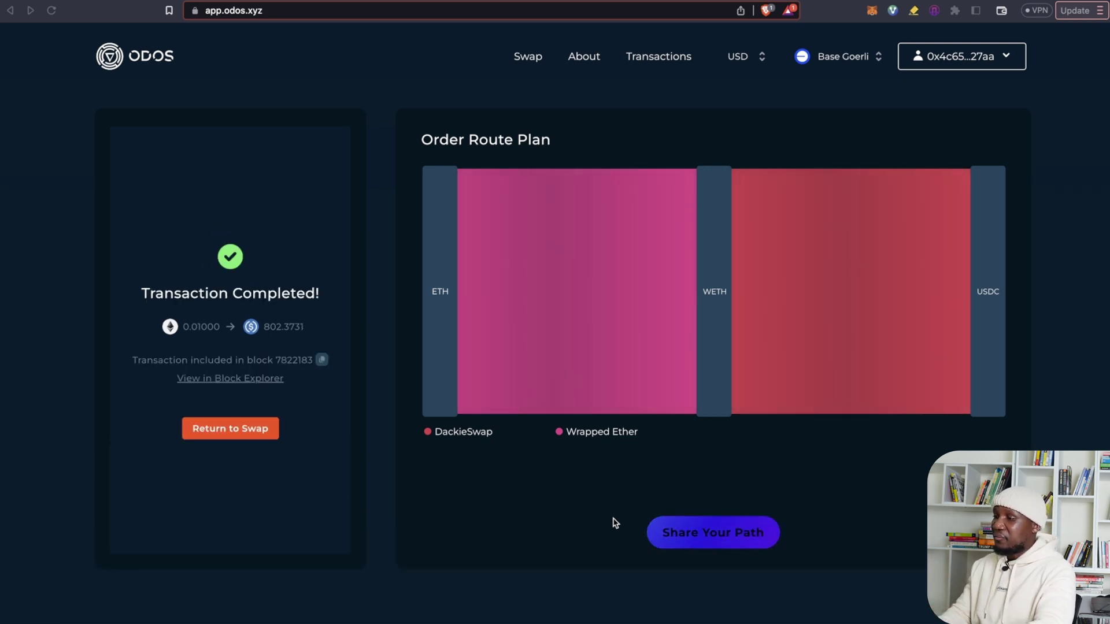
{"action": "left_click", "coordinate": [229, 428]}
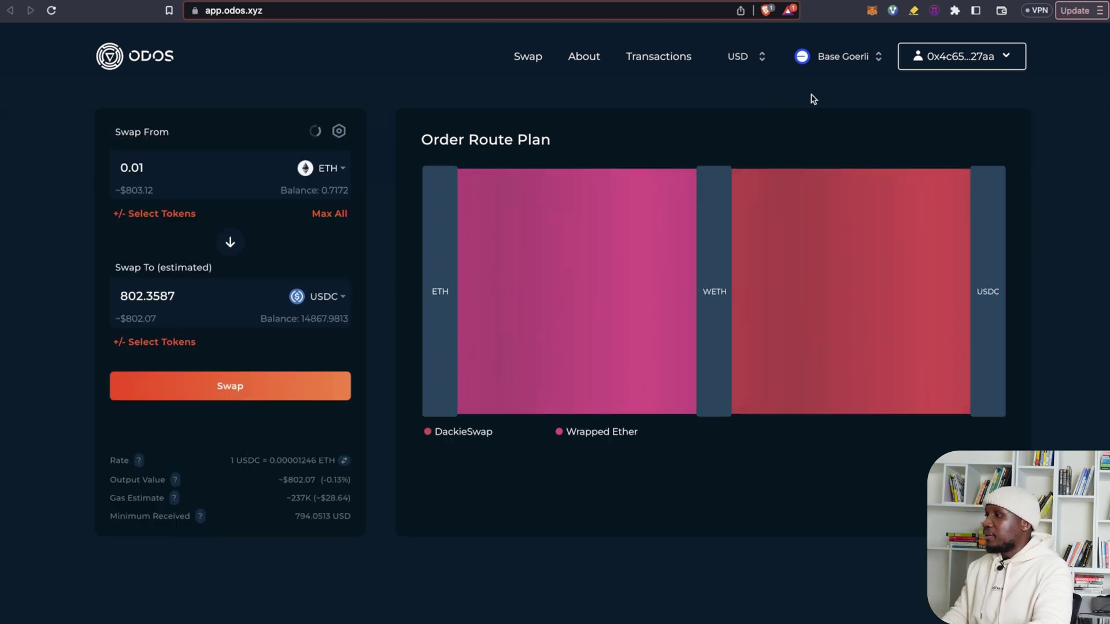
{"action": "key", "text": "super+Tab"}
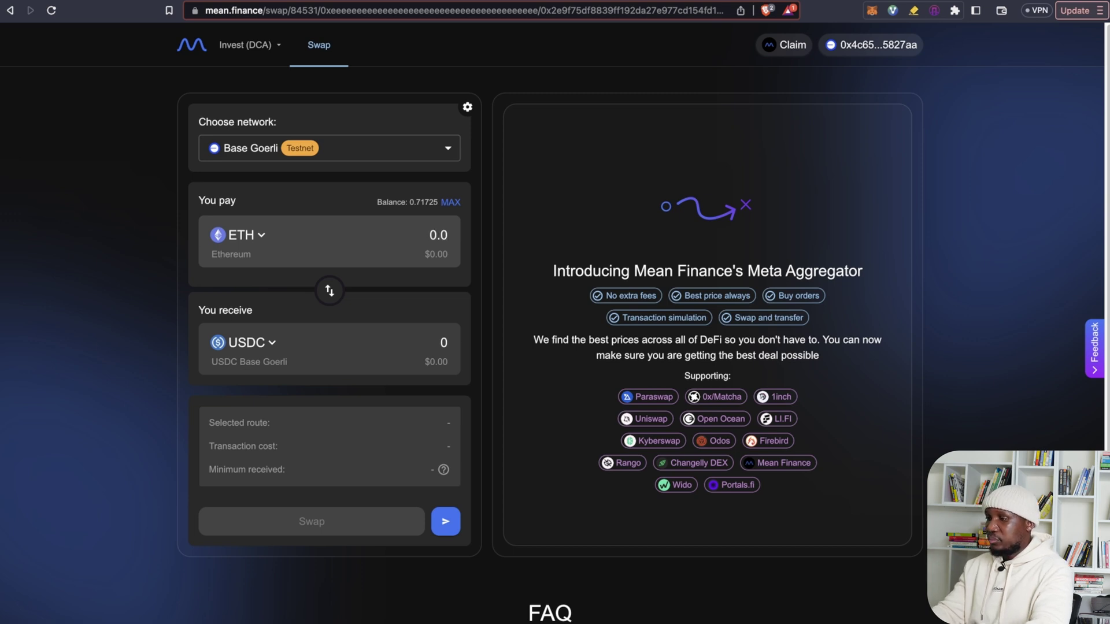
{"action": "type", "text": "3"}
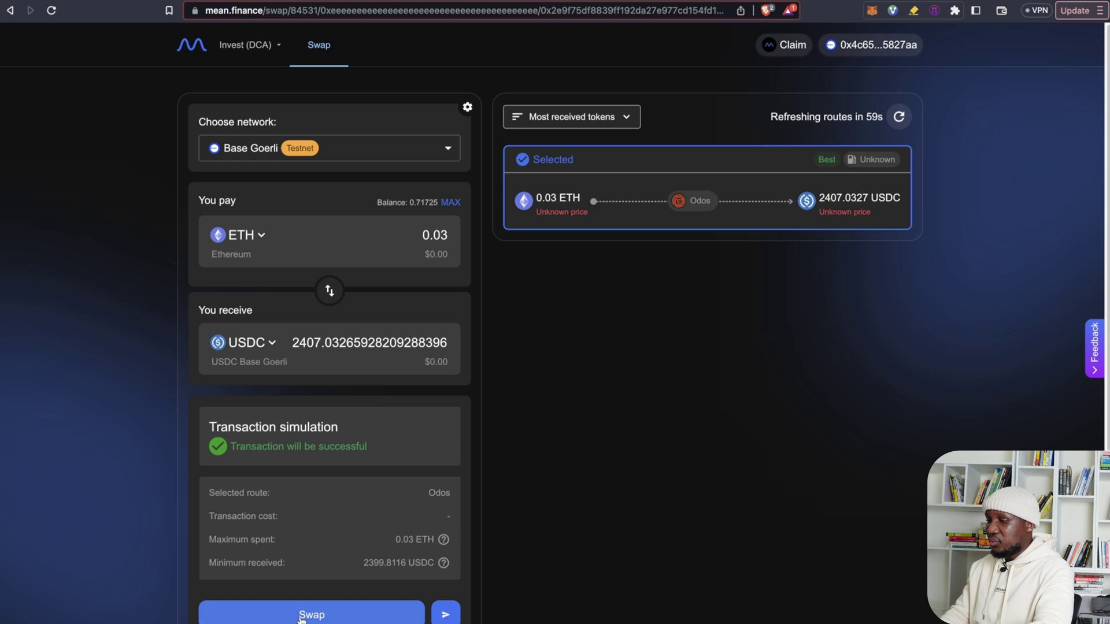
- Swap 0.03 ETH for about 2,407 USDC with MetaMask approval, then open guild.xyz/buildonbase
{"action": "left_click", "coordinate": [304, 615]}
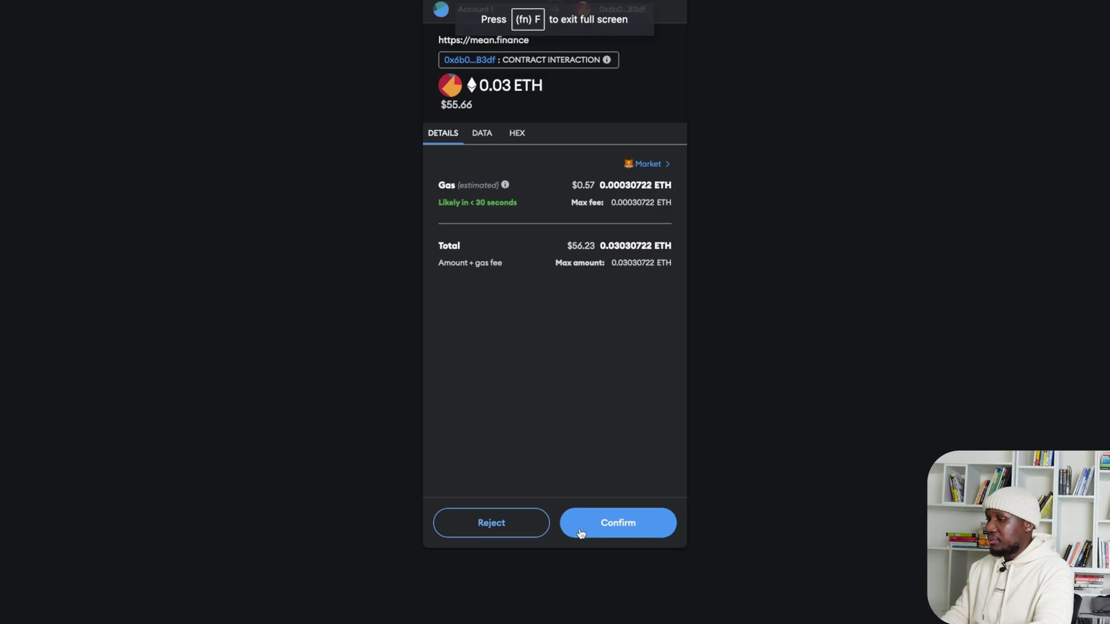
{"action": "left_click", "coordinate": [595, 526]}
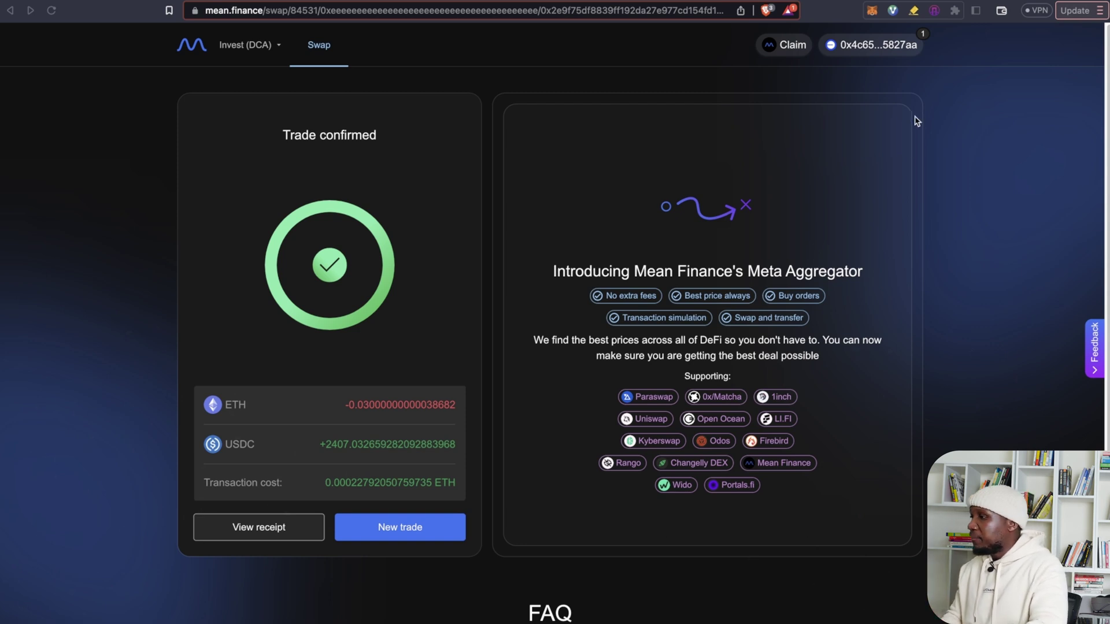
{"action": "key", "text": "super+Tab"}
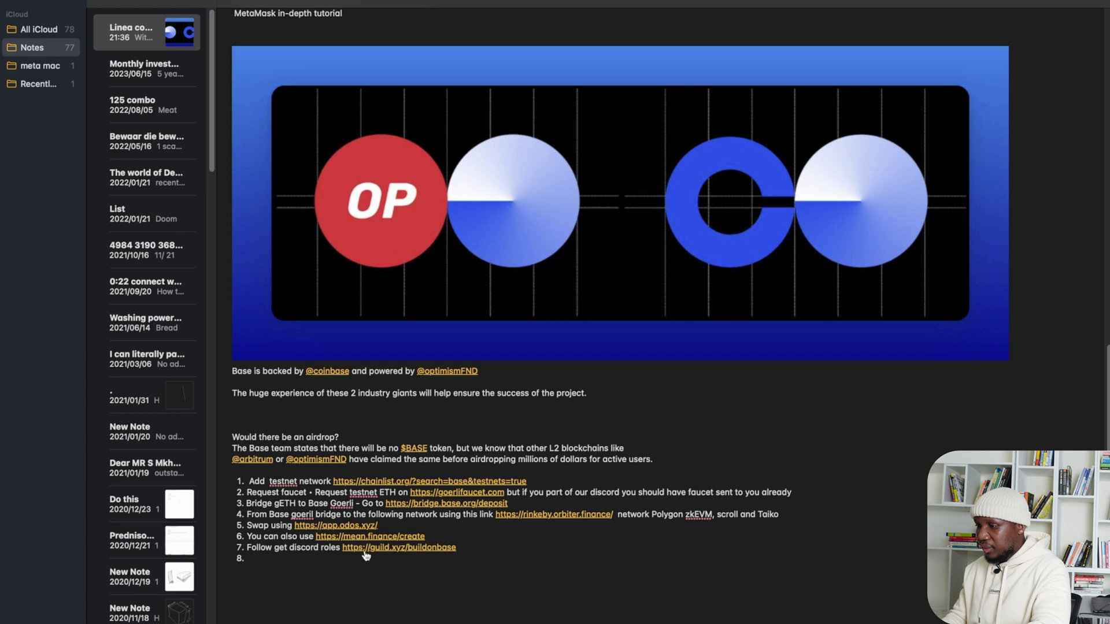
{"action": "left_click", "coordinate": [398, 547]}
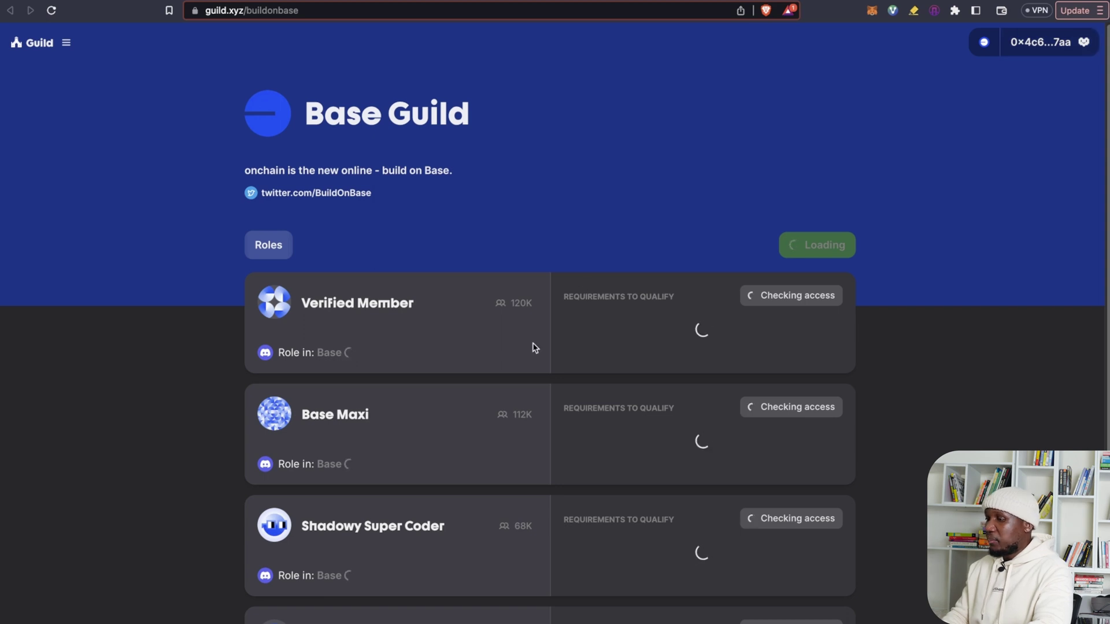
{"action": "scroll", "coordinate": [533, 347], "scroll_direction": "down", "scroll_amount": 4}
{"action": "scroll", "coordinate": [534, 346], "scroll_direction": "down", "scroll_amount": 1}
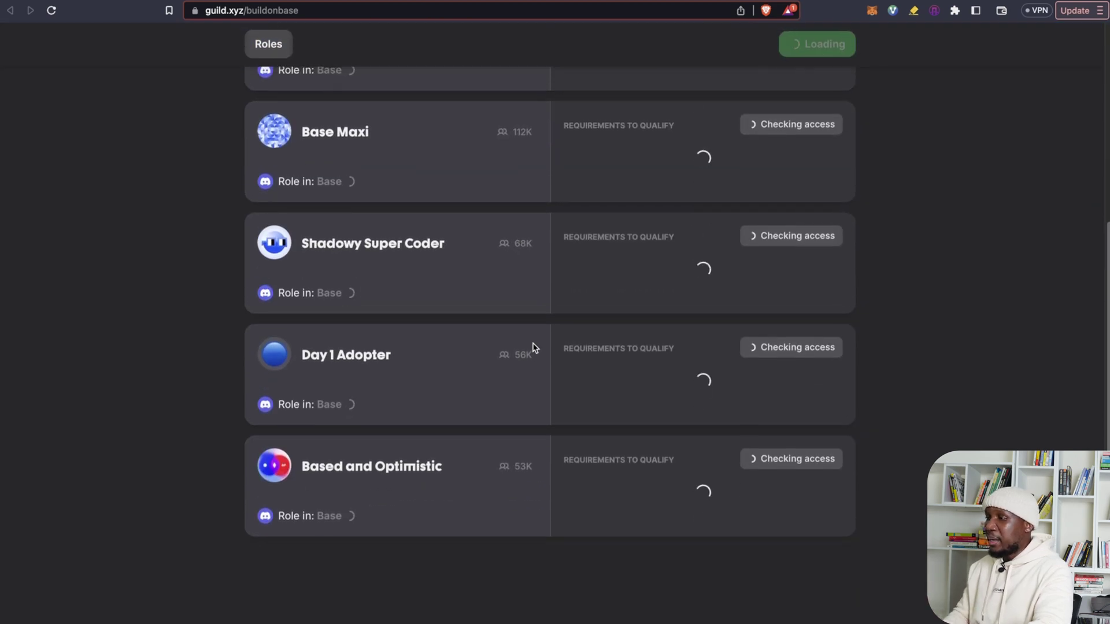
{"action": "scroll", "coordinate": [533, 347], "scroll_direction": "up", "scroll_amount": 3}
{"action": "scroll", "coordinate": [534, 347], "scroll_direction": "up", "scroll_amount": 2}
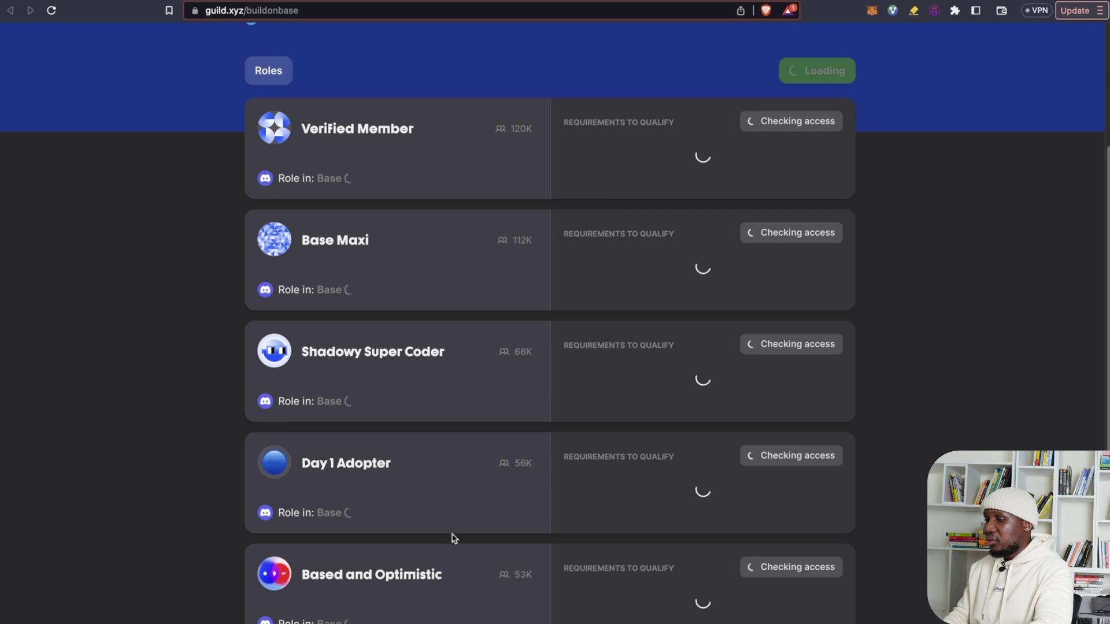
{"action": "scroll", "coordinate": [624, 590], "scroll_direction": "up", "scroll_amount": 2}
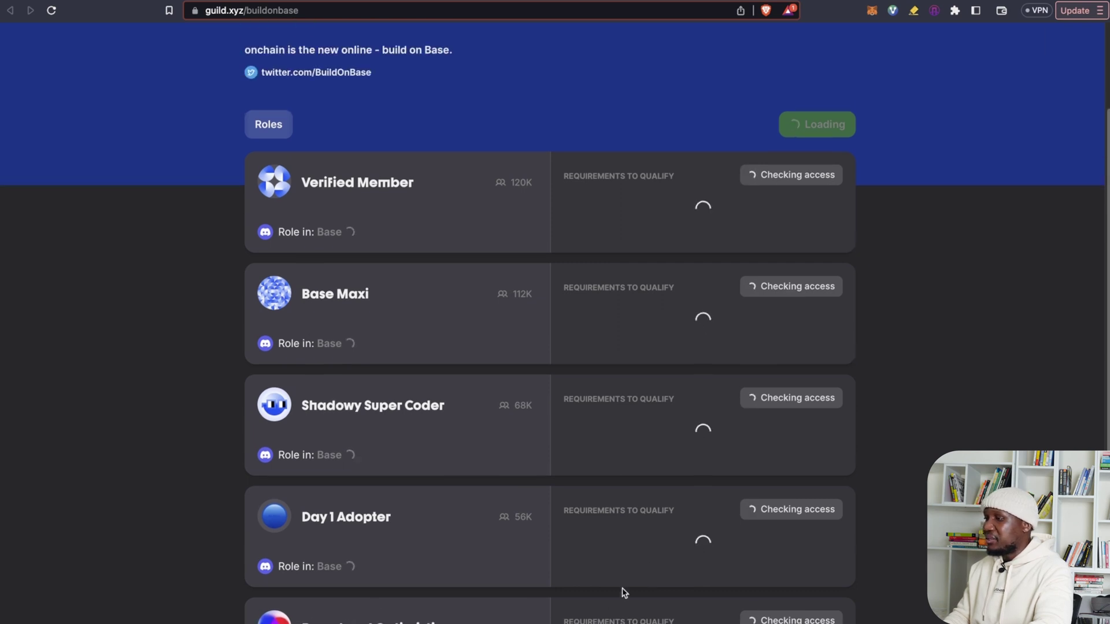
{"action": "scroll", "coordinate": [623, 593], "scroll_direction": "up", "scroll_amount": 2}
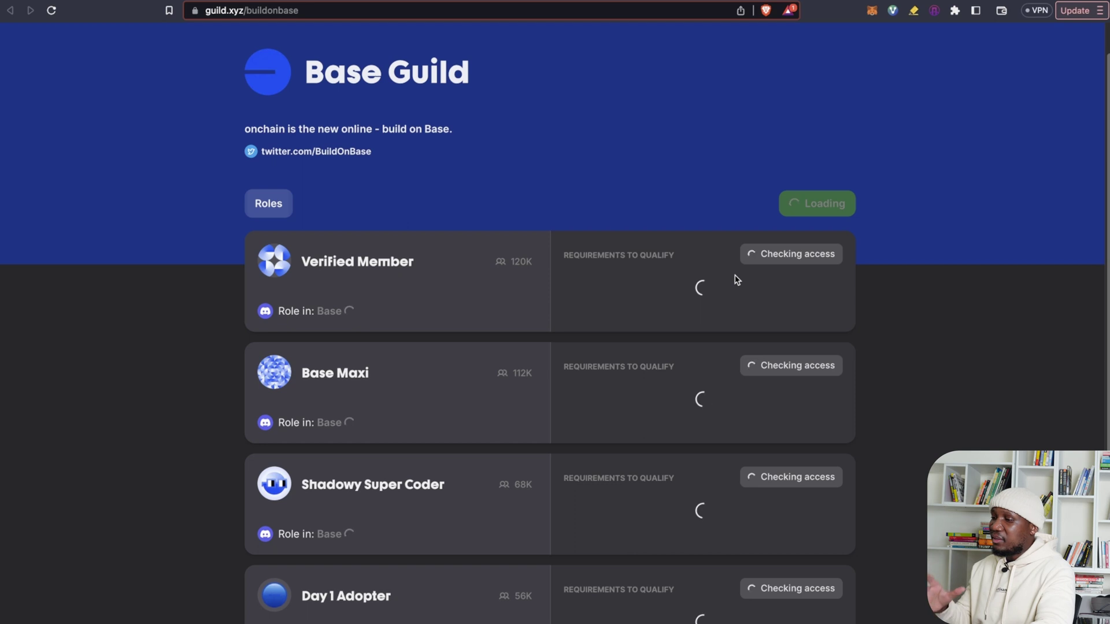
{"action": "scroll", "coordinate": [736, 287], "scroll_direction": "down", "scroll_amount": 3}
{"action": "scroll", "coordinate": [735, 294], "scroll_direction": "up", "scroll_amount": 1}
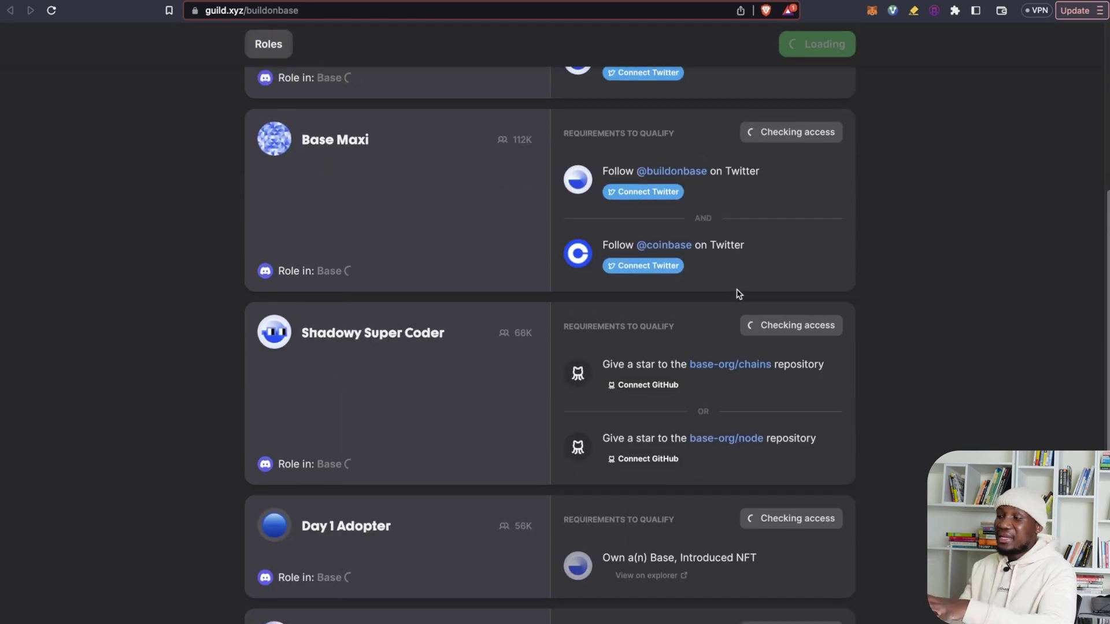
{"action": "scroll", "coordinate": [736, 293], "scroll_direction": "up", "scroll_amount": 5}
{"action": "scroll", "coordinate": [735, 293], "scroll_direction": "up", "scroll_amount": 1}
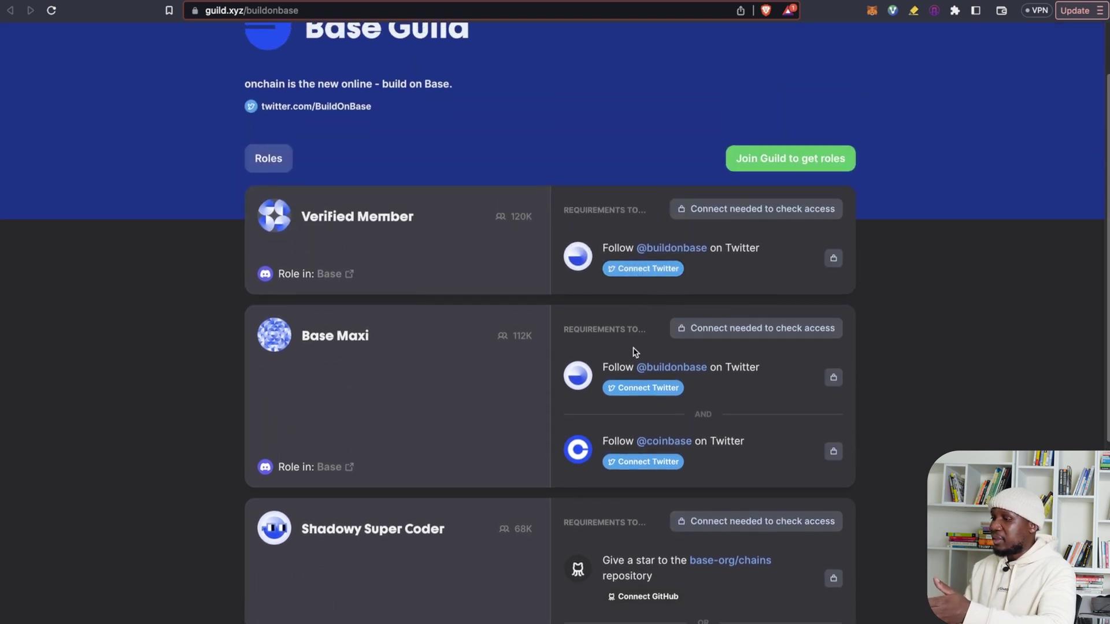
{"action": "scroll", "coordinate": [655, 457], "scroll_direction": "down", "scroll_amount": 5}
{"action": "scroll", "coordinate": [655, 458], "scroll_direction": "down", "scroll_amount": 3}
{"action": "scroll", "coordinate": [655, 454], "scroll_direction": "up", "scroll_amount": 8}
{"action": "scroll", "coordinate": [655, 454], "scroll_direction": "up", "scroll_amount": 3}
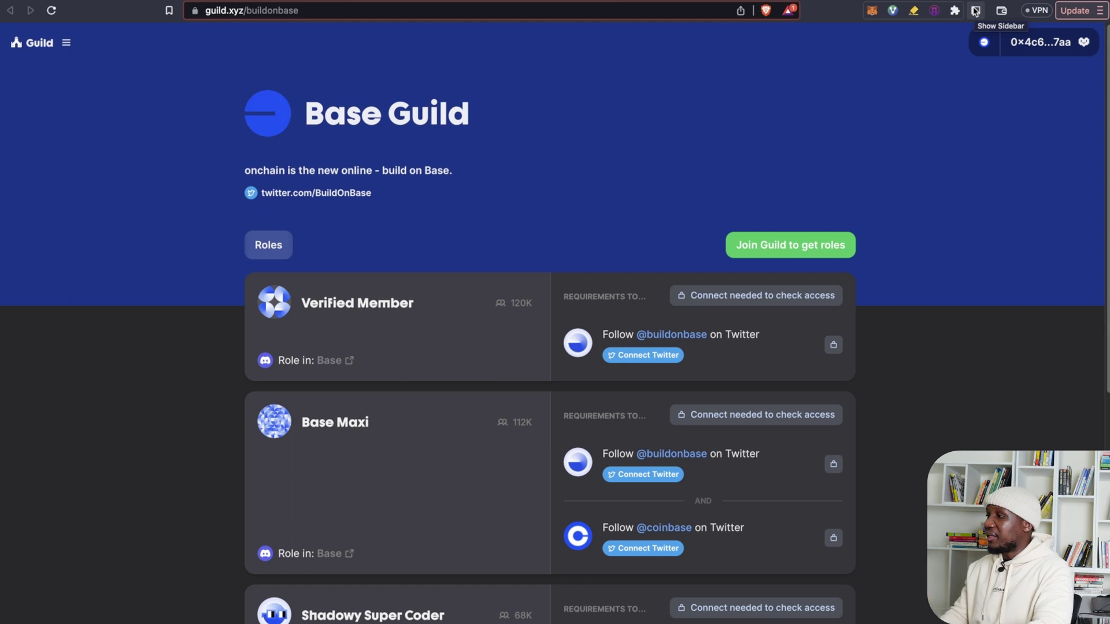
- Switch back to the mean.finance tab showing the confirmed 0.03 ETH to USDC trade
{"action": "key", "text": "ctrl+Tab"}
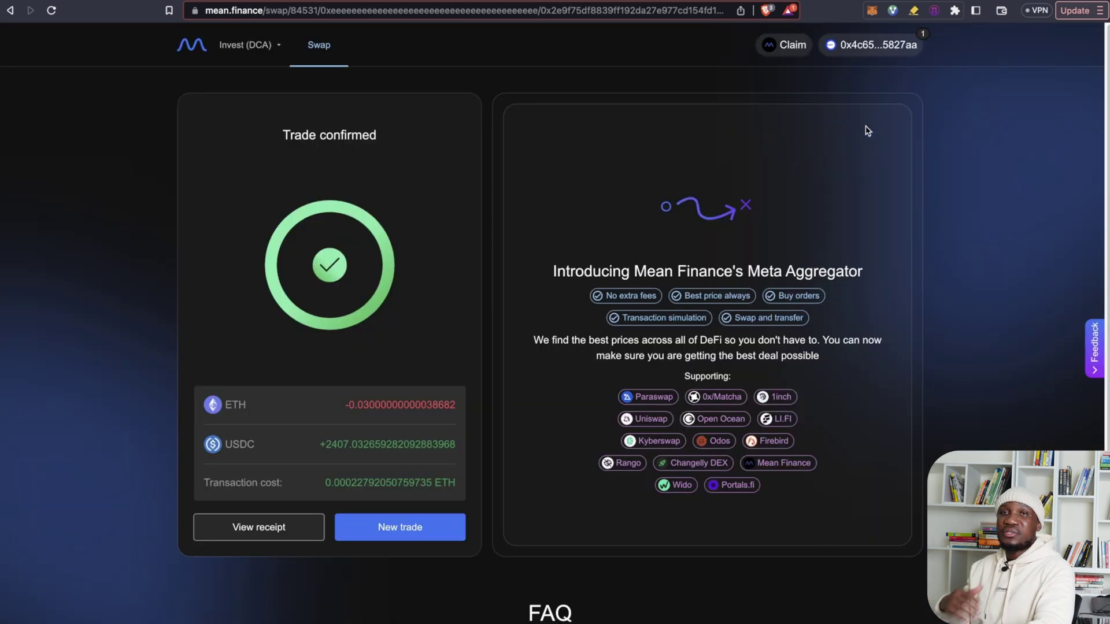